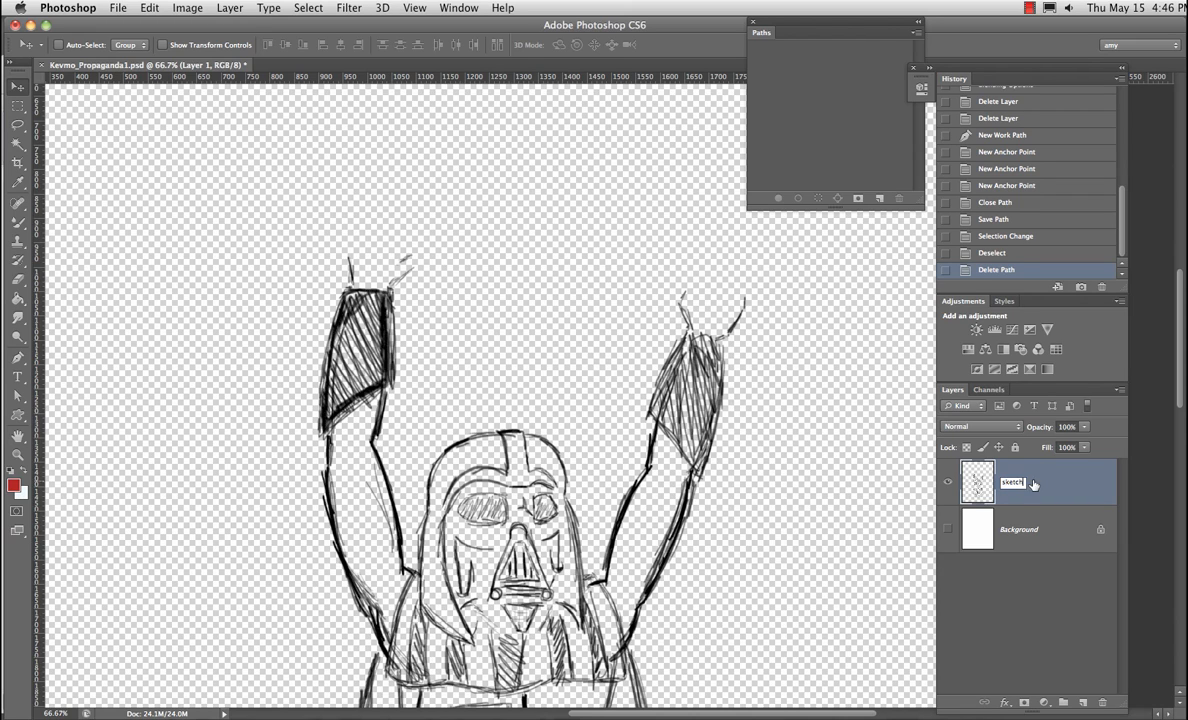
Name the drawing's layer "sketch" and lock it completely, checking that it cannot be moved
{"action": "key", "text": "Return"}
{"action": "left_click", "coordinate": [1015, 447]}
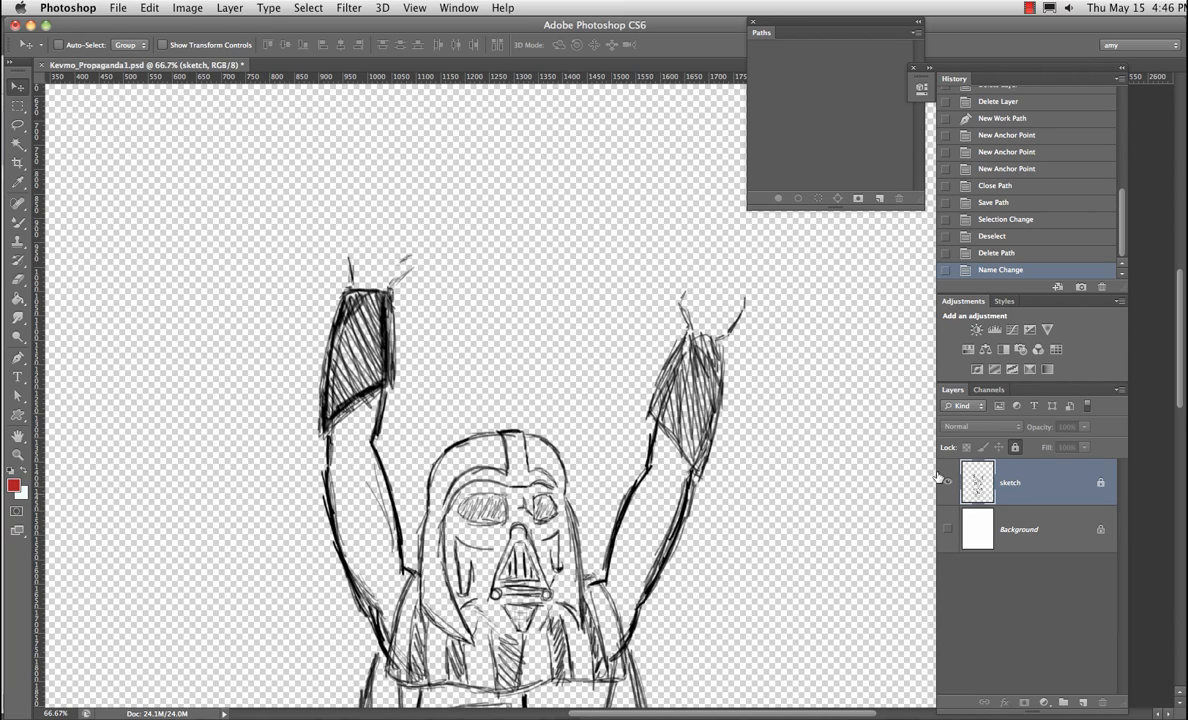
{"action": "left_click", "coordinate": [660, 483]}
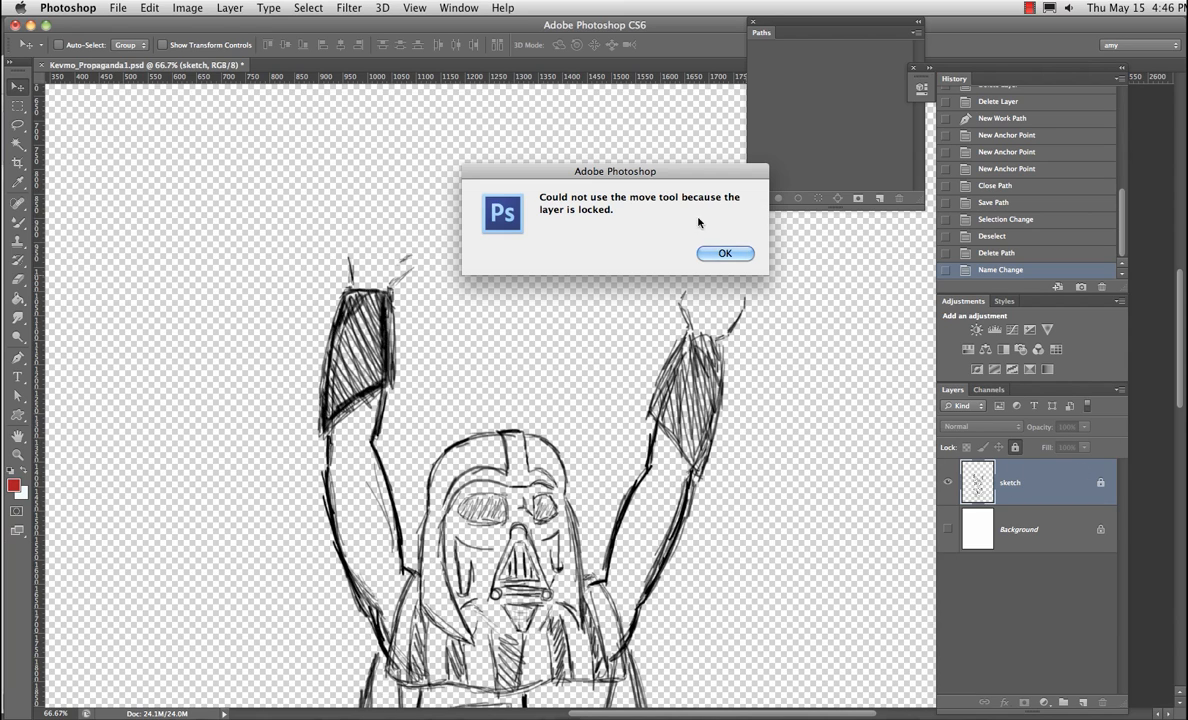
{"action": "left_click", "coordinate": [720, 254]}
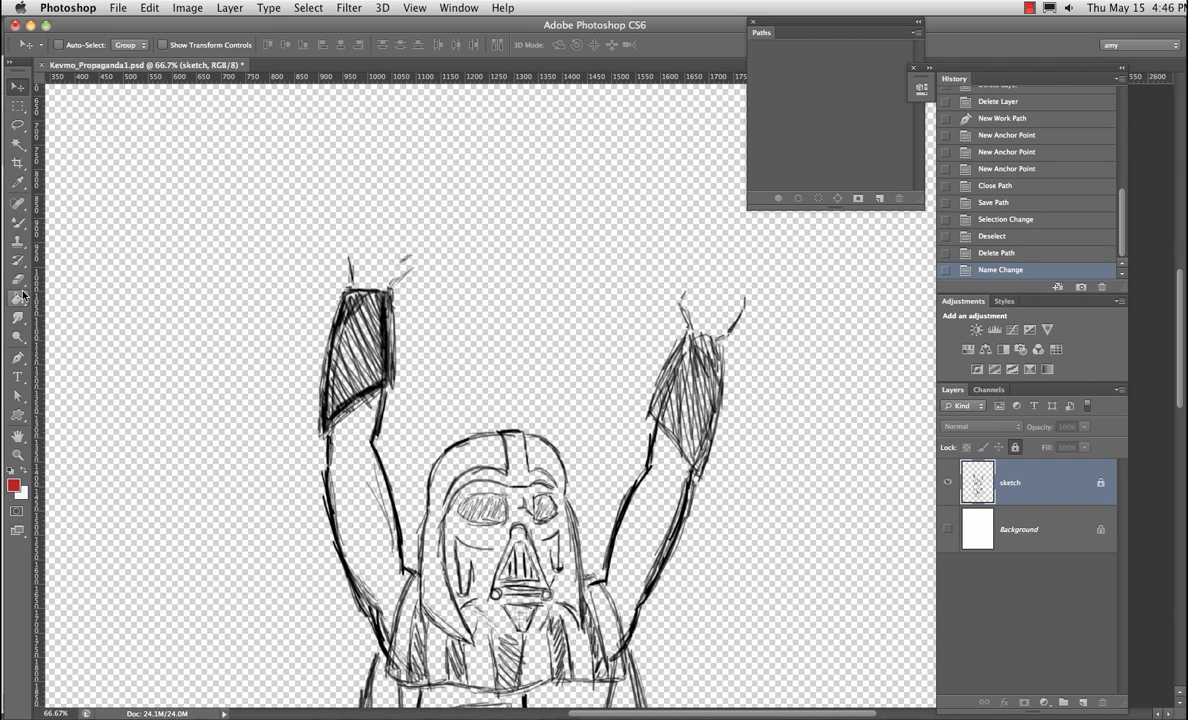
Set the Pen tool in Shape mode to no fill and a magenta stroke of 1.74 pt
{"action": "left_click", "coordinate": [18, 358]}
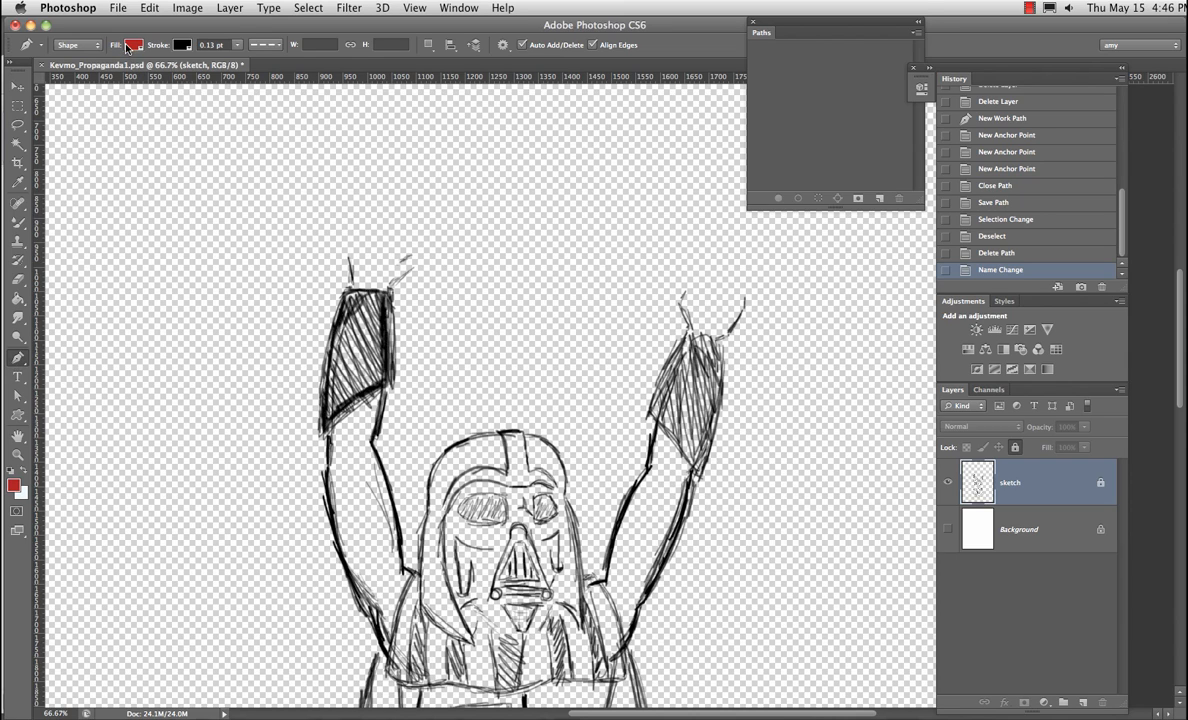
{"action": "left_click", "coordinate": [133, 45]}
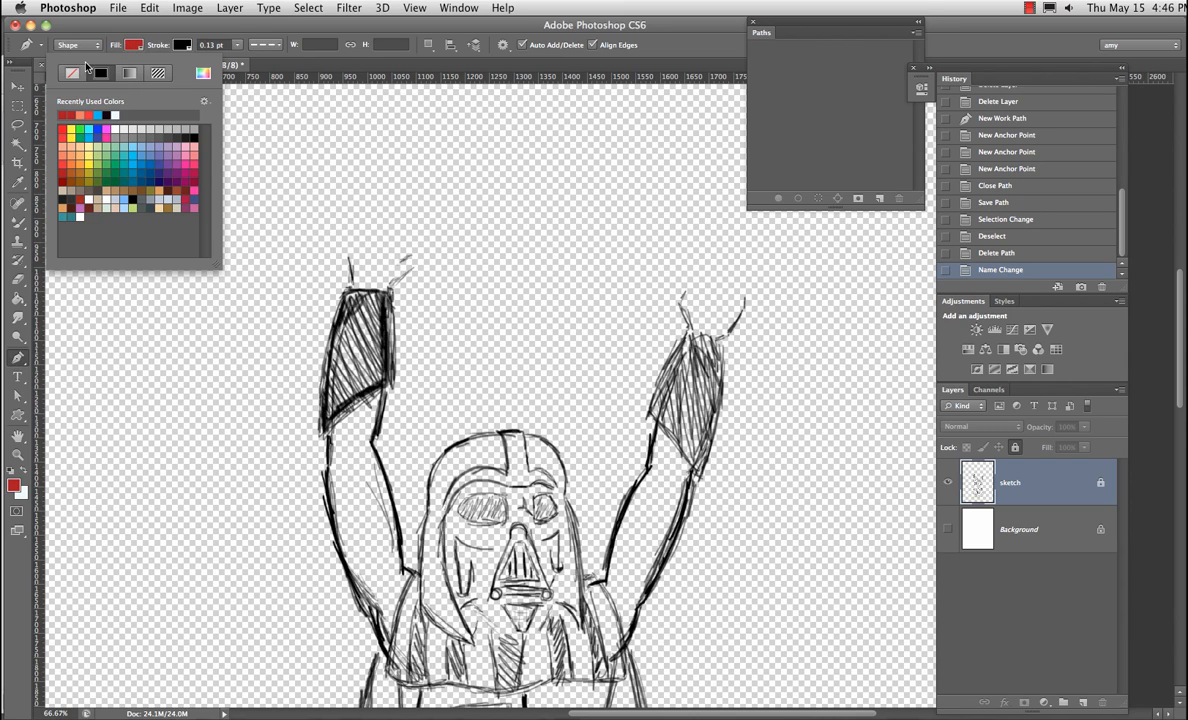
{"action": "left_click", "coordinate": [72, 79]}
{"action": "left_click", "coordinate": [180, 45]}
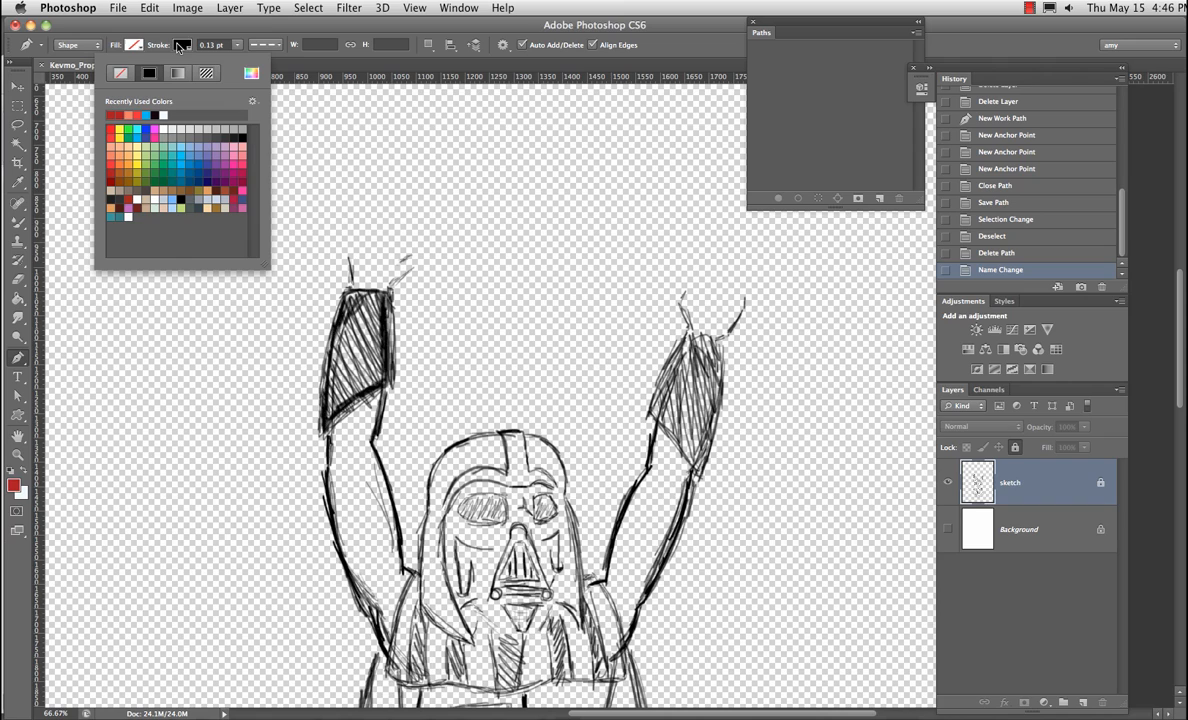
{"action": "left_click", "coordinate": [146, 137]}
{"action": "left_click", "coordinate": [155, 129]}
{"action": "left_click", "coordinate": [235, 46]}
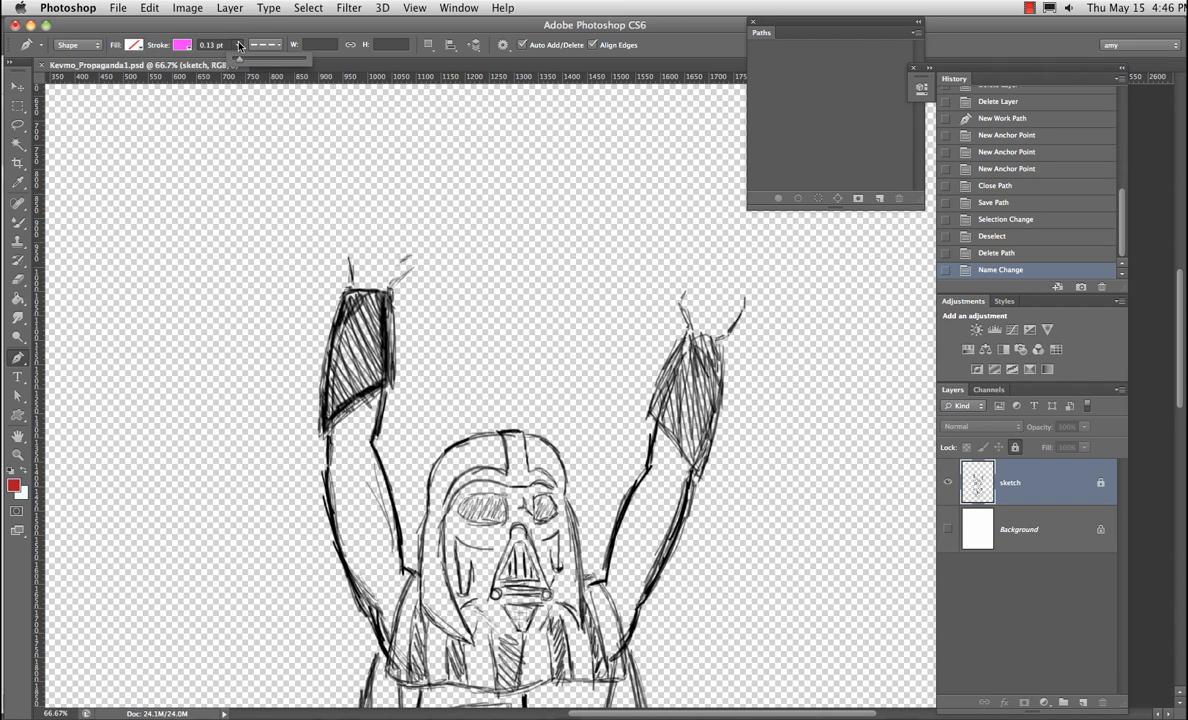
{"action": "left_click", "coordinate": [236, 46]}
Draw a closed four-point shape around the hatched cuff on the figure's left-side raised arm, about 150 by 261 px
{"action": "left_click", "coordinate": [338, 290]}
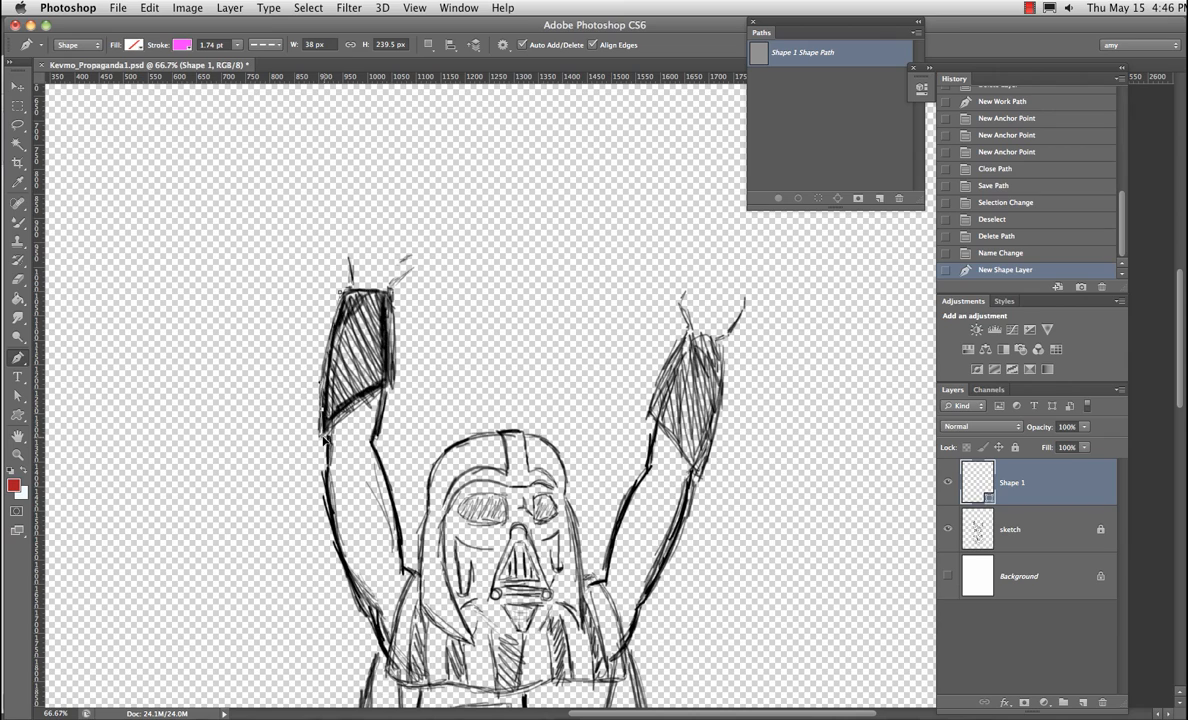
{"action": "left_click", "coordinate": [320, 414]}
{"action": "left_click", "coordinate": [386, 386]}
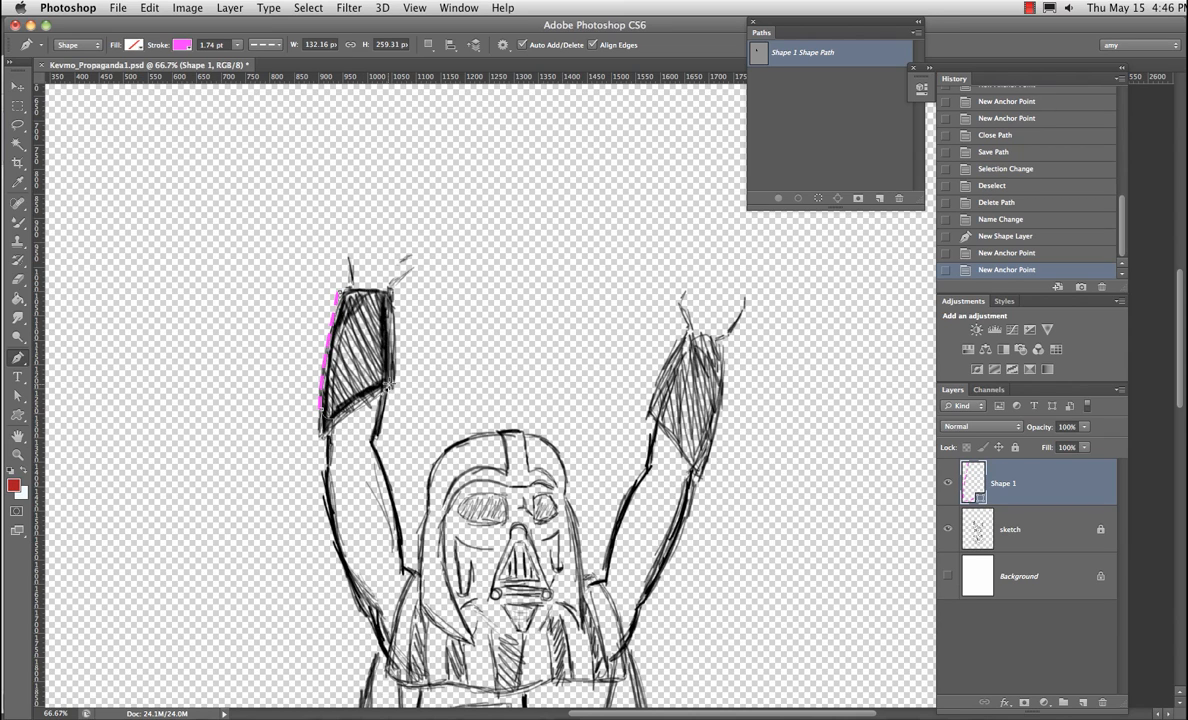
{"action": "left_click", "coordinate": [394, 292]}
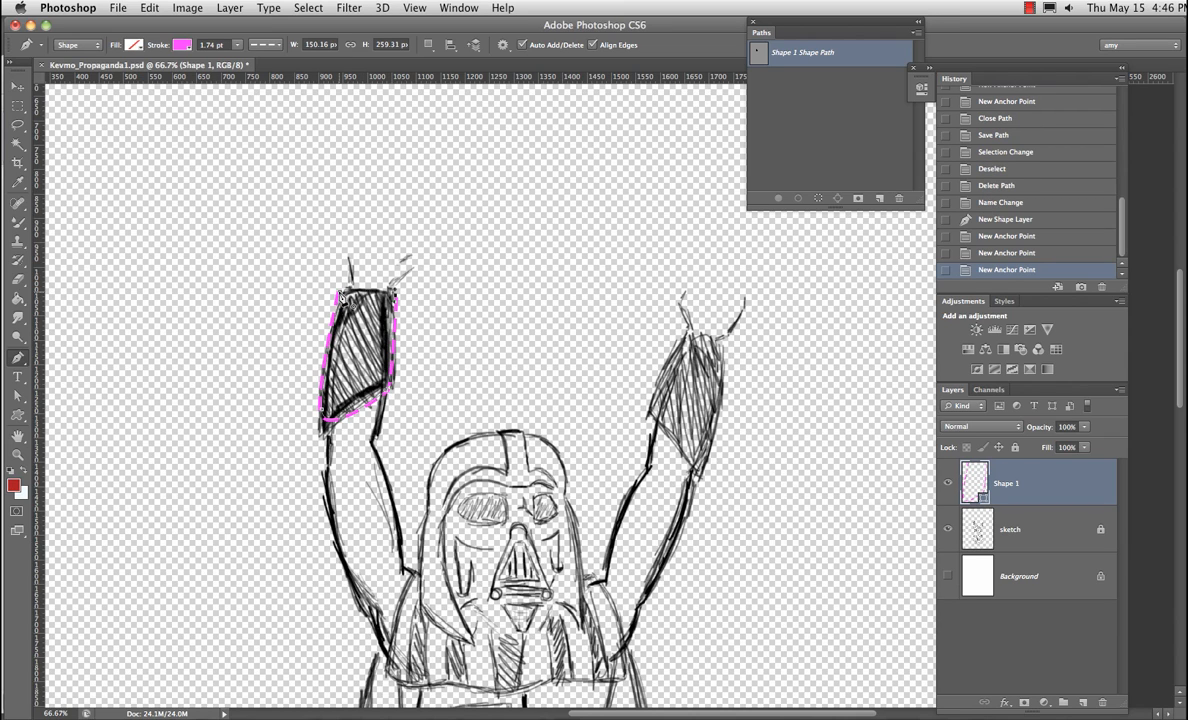
{"action": "left_click", "coordinate": [338, 291]}
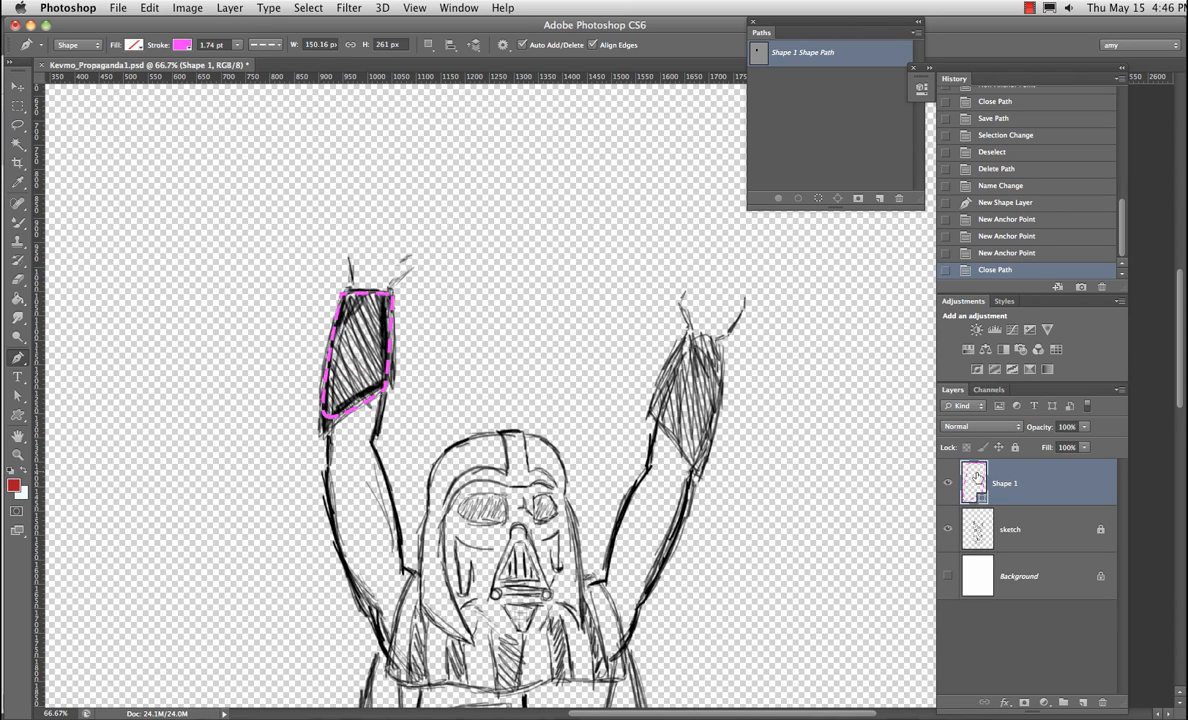
Change the cuff shape's outline to a solid green stroke
{"action": "left_click", "coordinate": [91, 46]}
{"action": "left_click", "coordinate": [71, 46]}
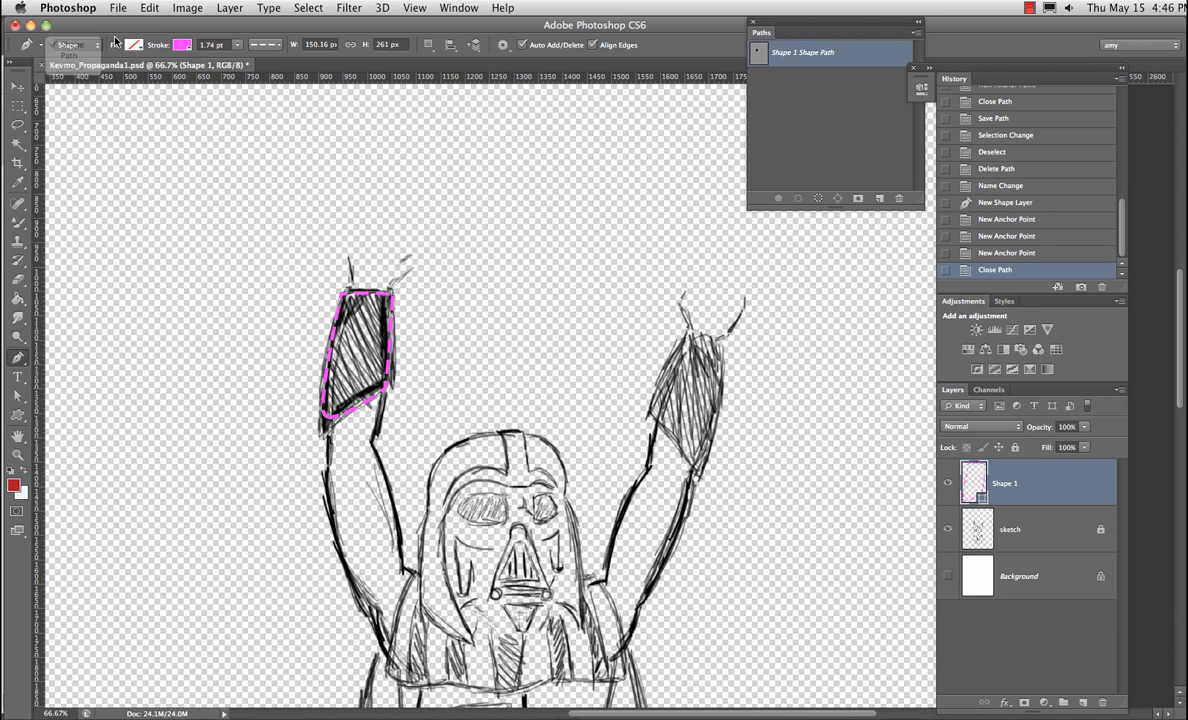
{"action": "left_click", "coordinate": [259, 46]}
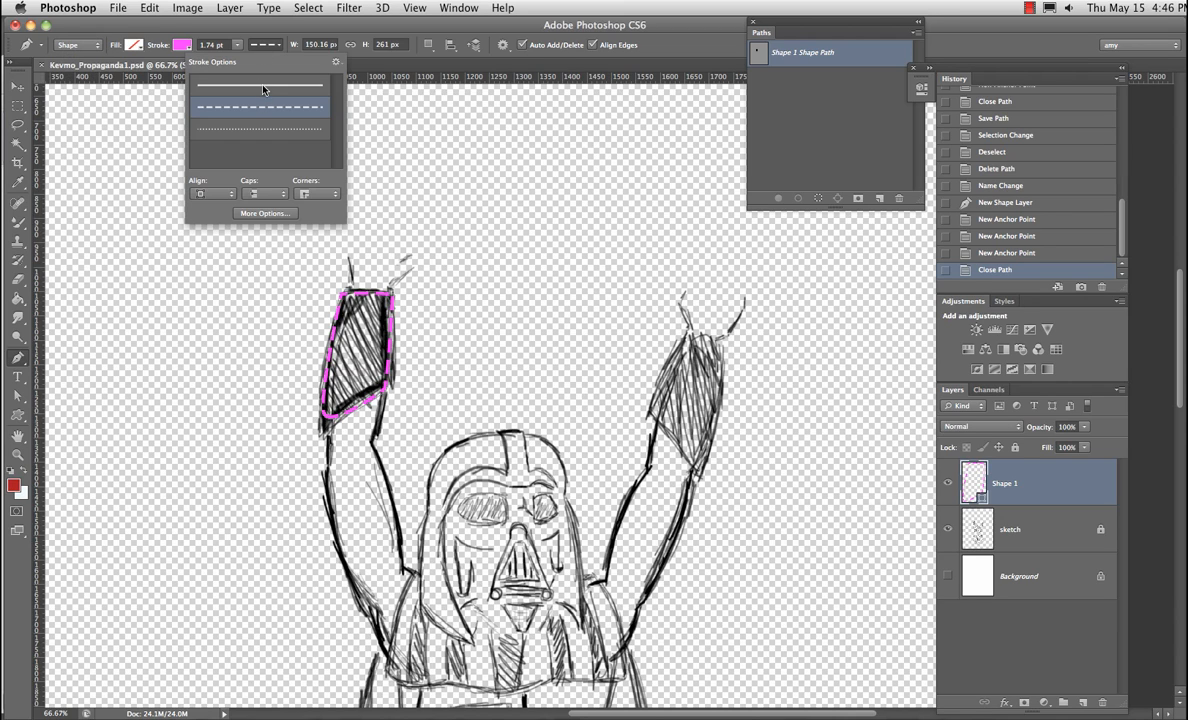
{"action": "left_click", "coordinate": [264, 91]}
{"action": "left_click", "coordinate": [185, 46]}
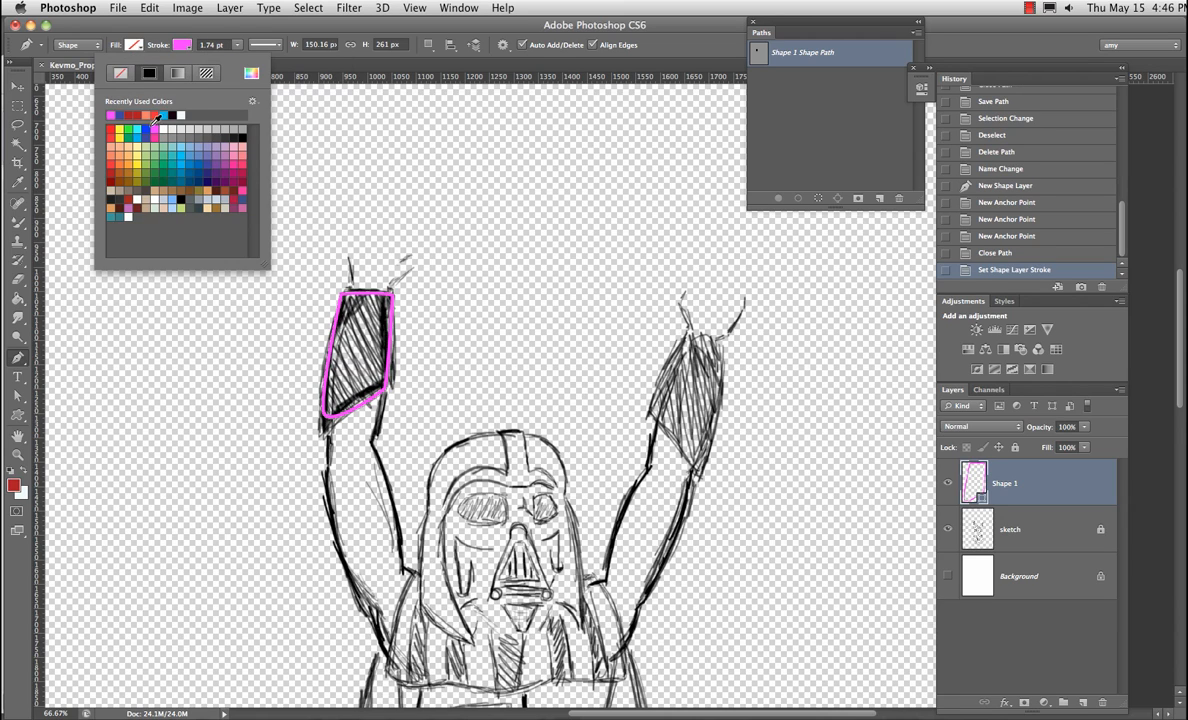
{"action": "left_click", "coordinate": [166, 161]}
Give the cuff shape a blue fill and change its fill color to fully saturated blue, 004fff
{"action": "left_click", "coordinate": [126, 47]}
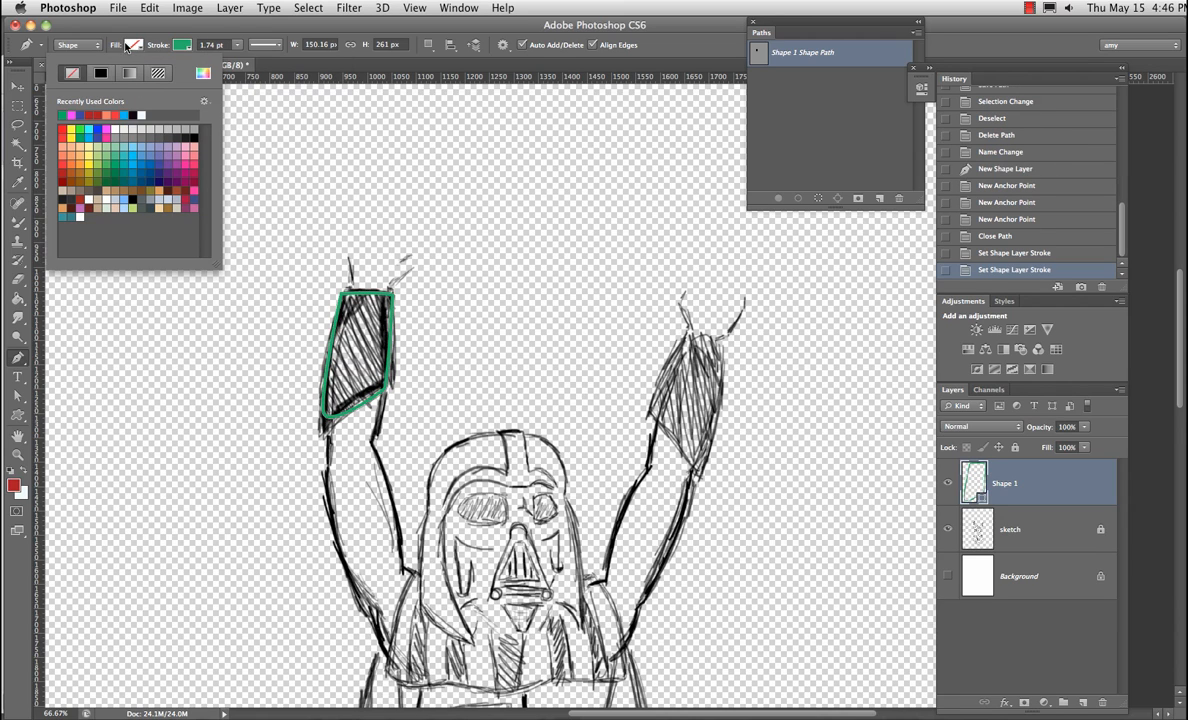
{"action": "left_click", "coordinate": [152, 148]}
{"action": "left_click", "coordinate": [18, 88]}
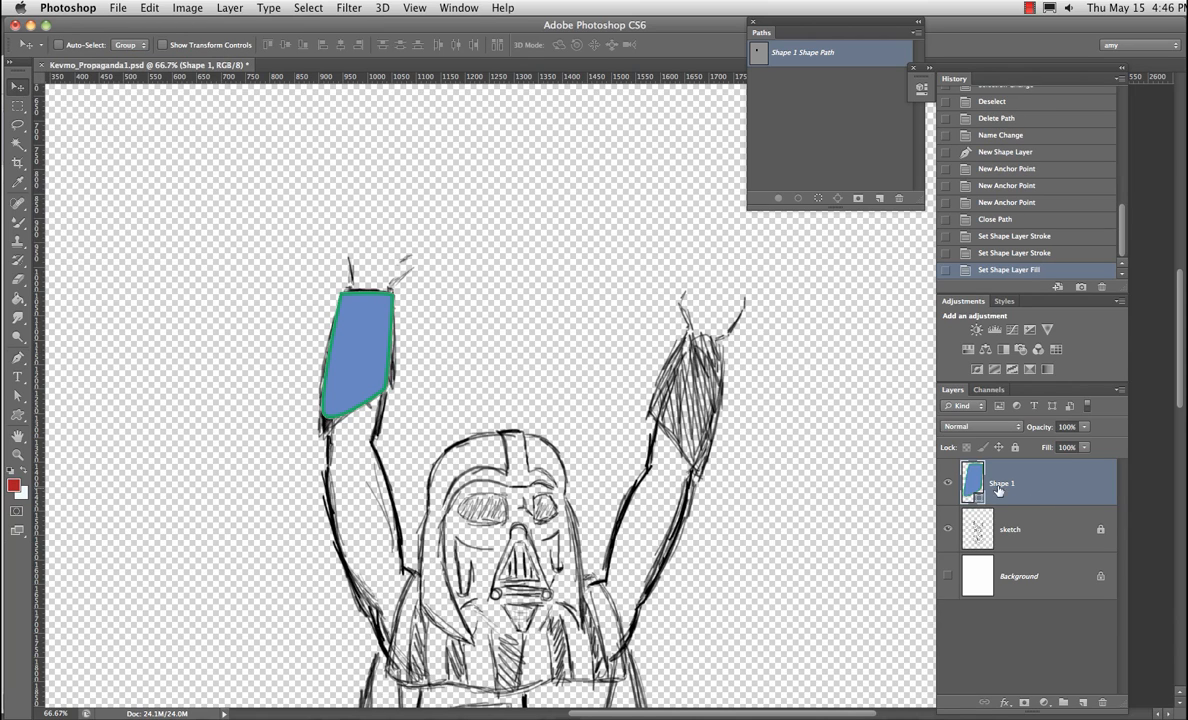
{"action": "double_click", "coordinate": [981, 500]}
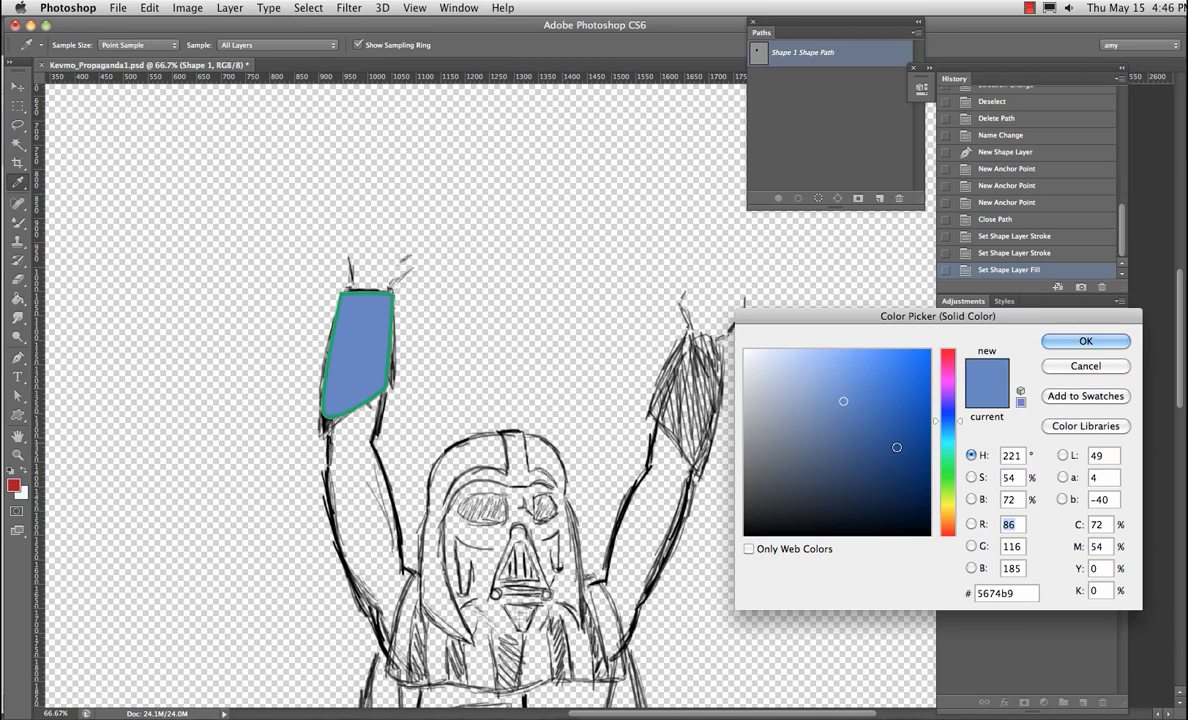
{"action": "left_click", "coordinate": [930, 348]}
{"action": "left_click", "coordinate": [1069, 342]}
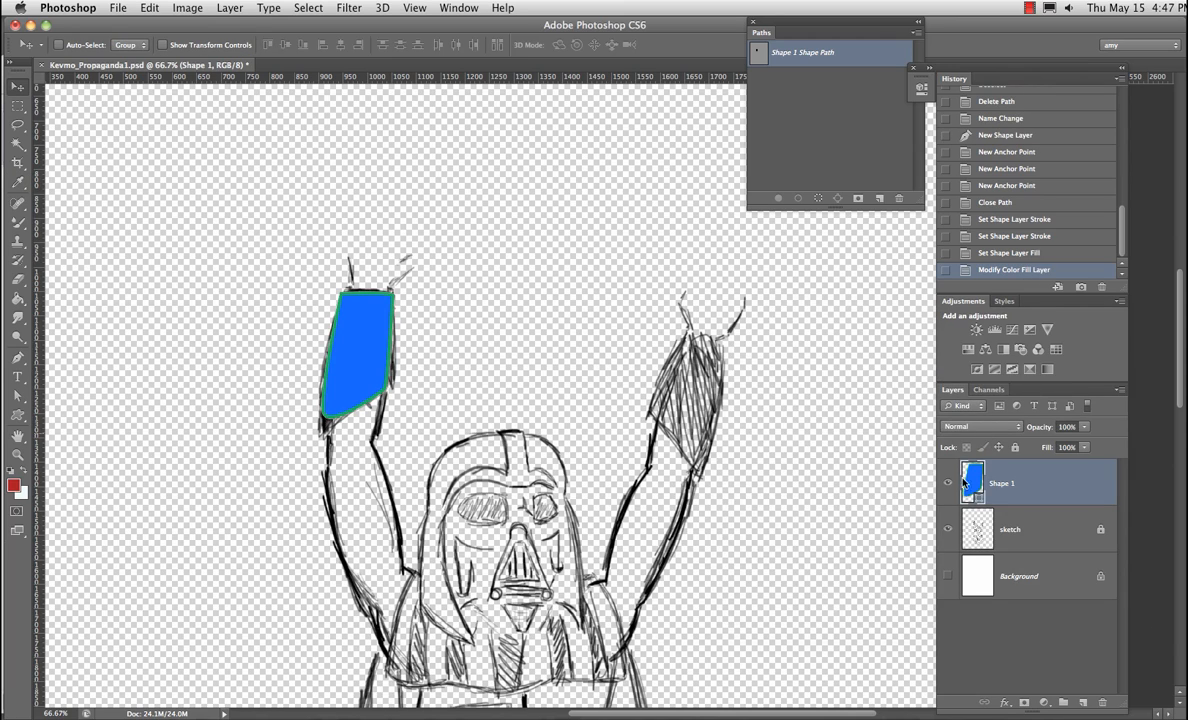
Save the cuff's shape path as a separate path named "cuff" and leave no path selected
{"action": "double_click", "coordinate": [811, 56]}
{"action": "type", "text": "cu"}
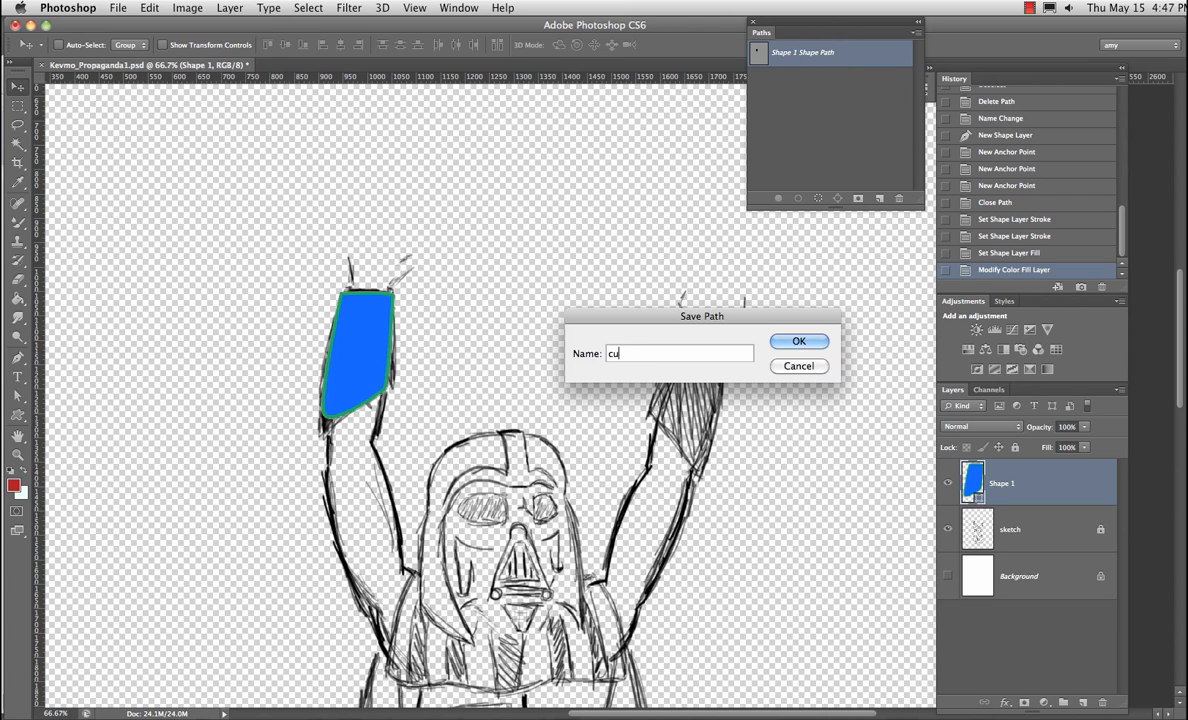
{"action": "type", "text": "ff"}
{"action": "key", "text": "Return"}
{"action": "left_click", "coordinate": [810, 121]}
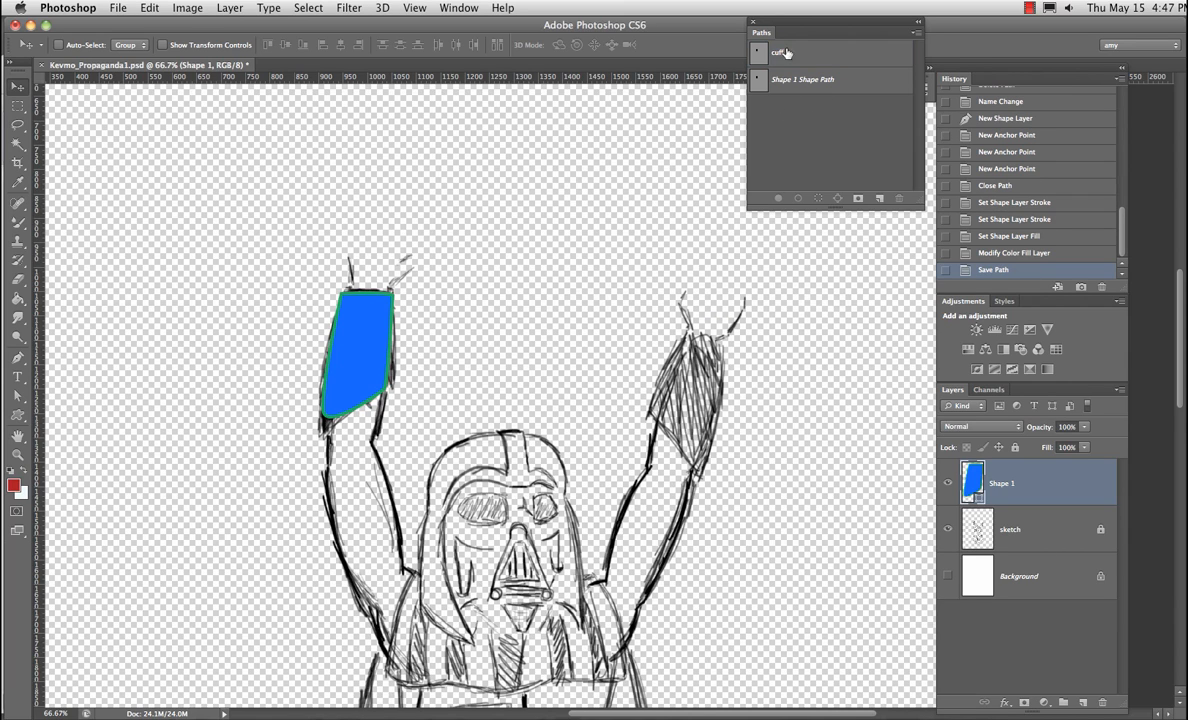
{"action": "left_click", "coordinate": [808, 58]}
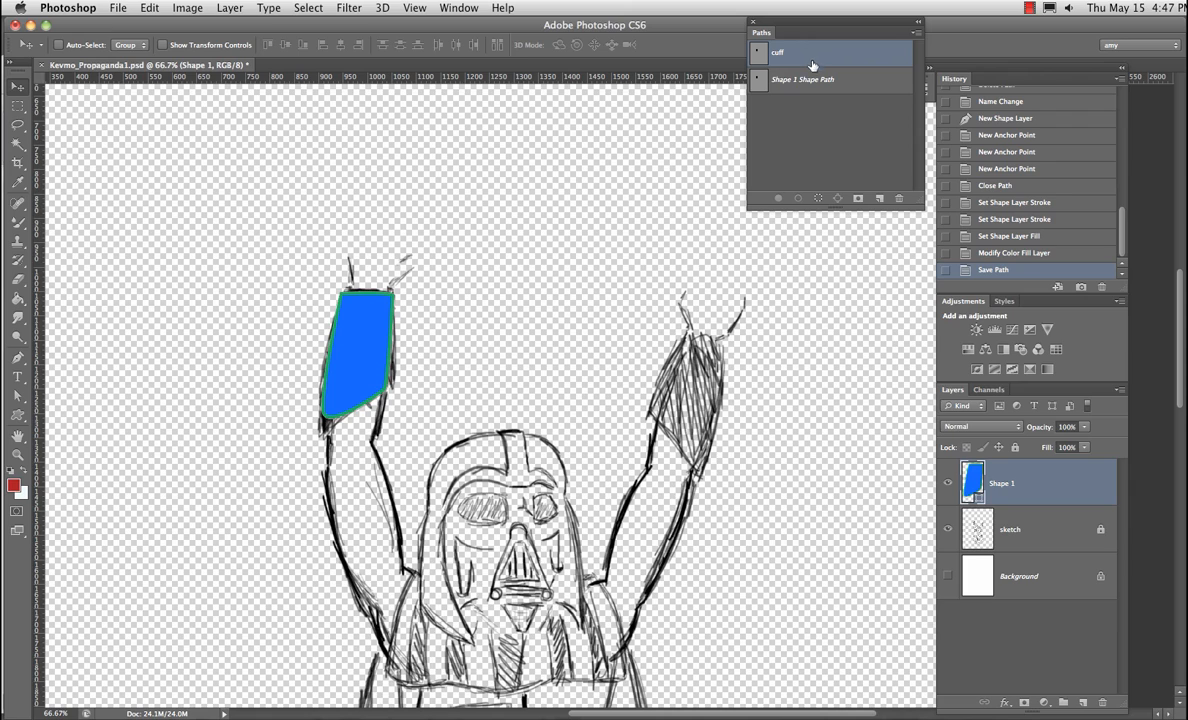
{"action": "left_click", "coordinate": [795, 132]}
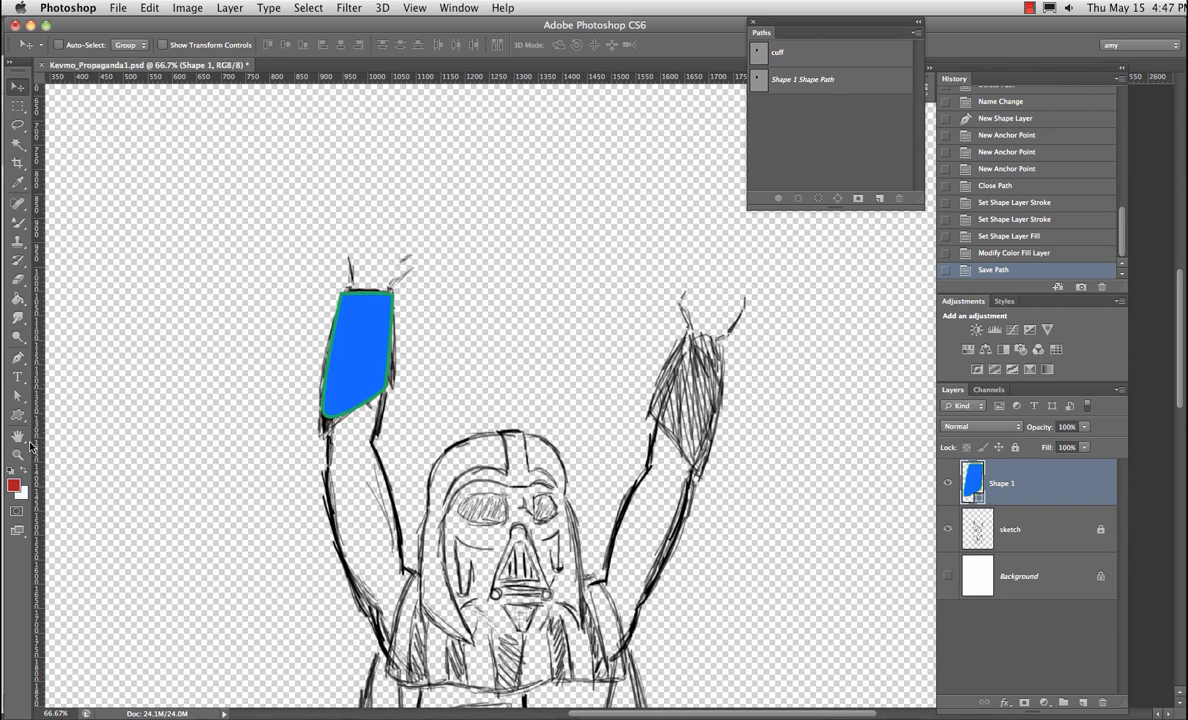
Draw a closed four-point work path with the Pen tool in Path mode around the hatched cuff on the right-side arm
{"action": "left_click", "coordinate": [16, 359]}
{"action": "left_click", "coordinate": [82, 45]}
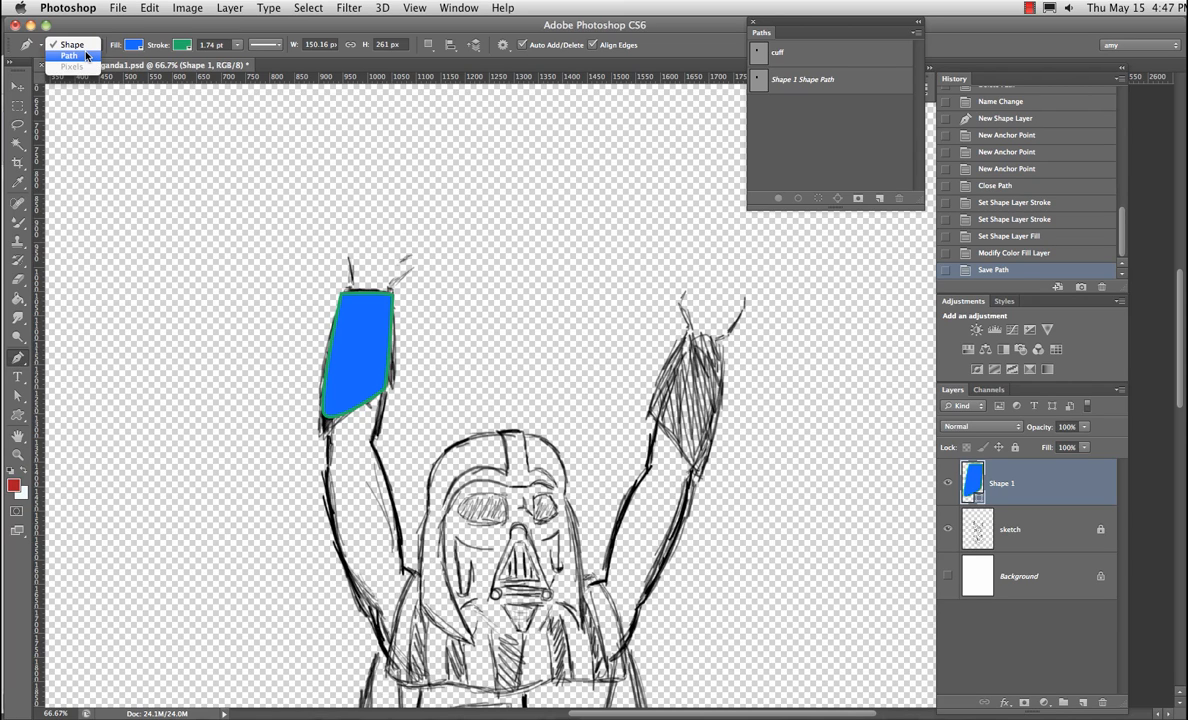
{"action": "left_click", "coordinate": [69, 56]}
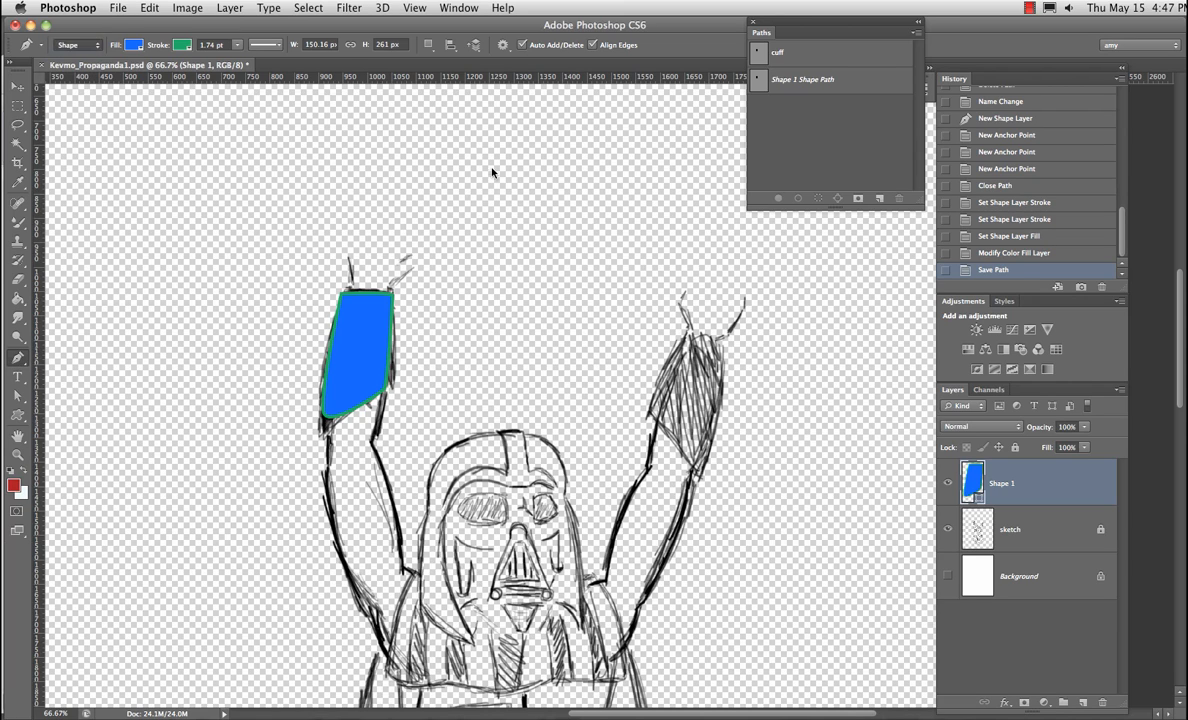
{"action": "left_click", "coordinate": [688, 332]}
{"action": "left_click", "coordinate": [651, 413]}
{"action": "left_click_drag", "start_coordinate": [697, 473], "coordinate": [707, 476]}
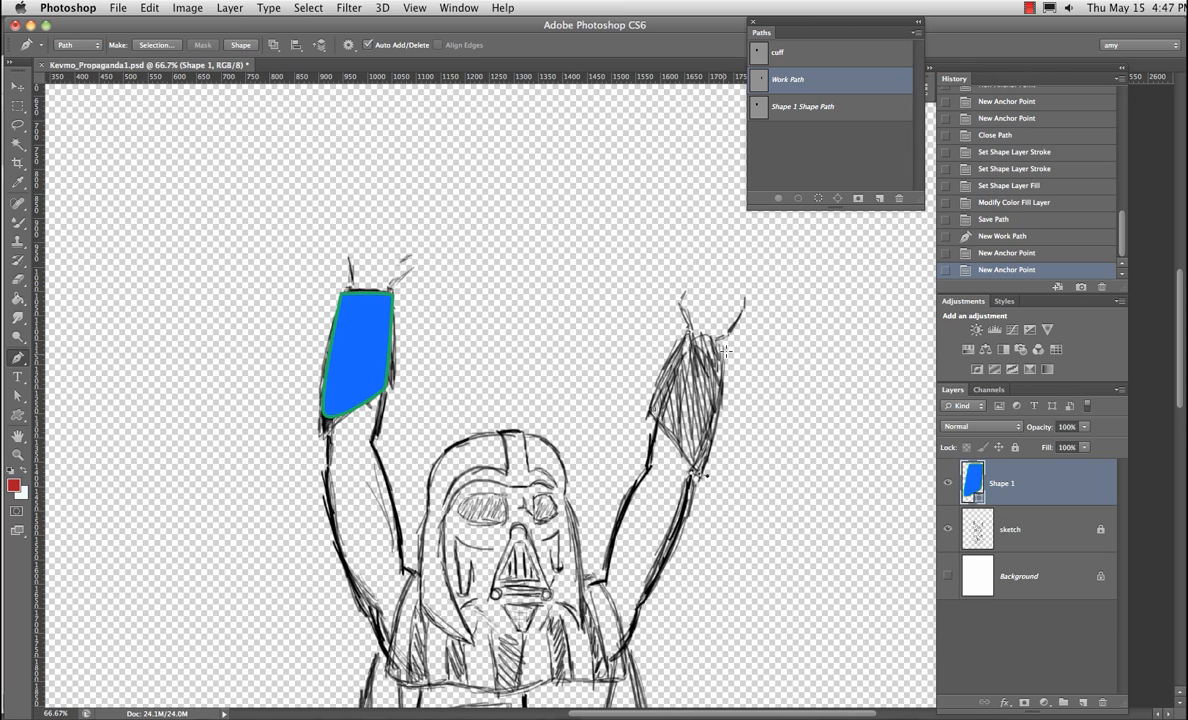
{"action": "left_click", "coordinate": [725, 350]}
{"action": "left_click", "coordinate": [688, 350]}
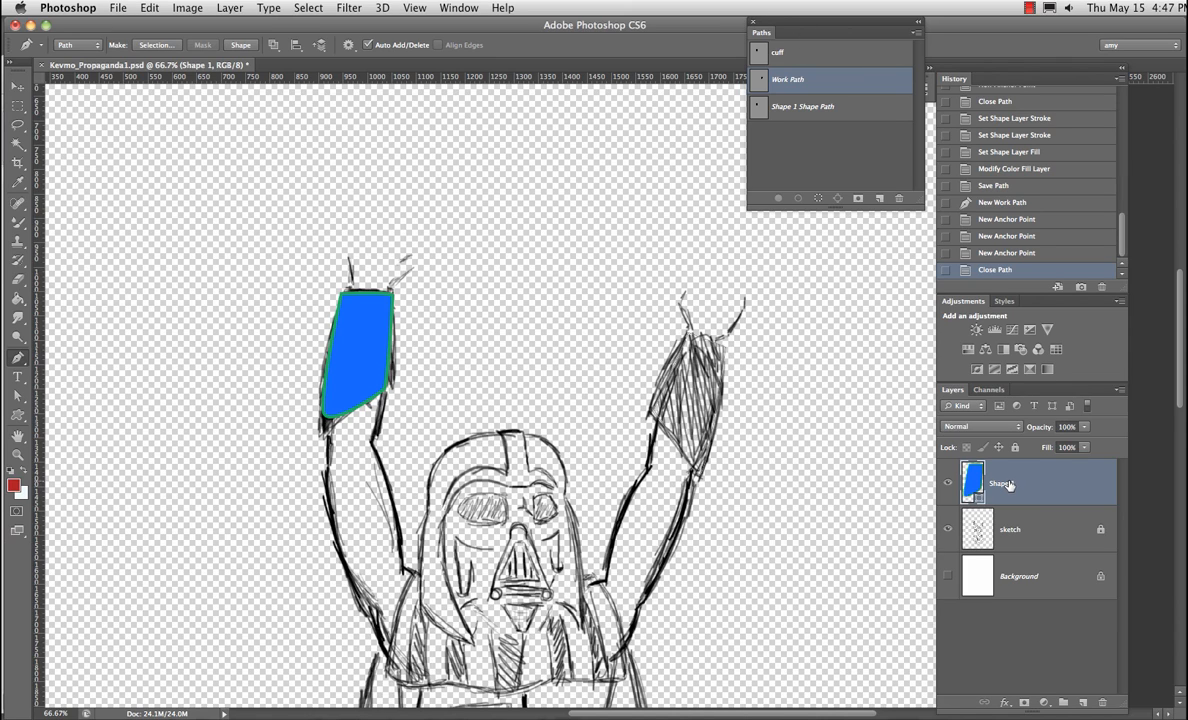
Save the work path under the name "right cuff"
{"action": "double_click", "coordinate": [790, 80]}
{"action": "type", "text": "cu"}
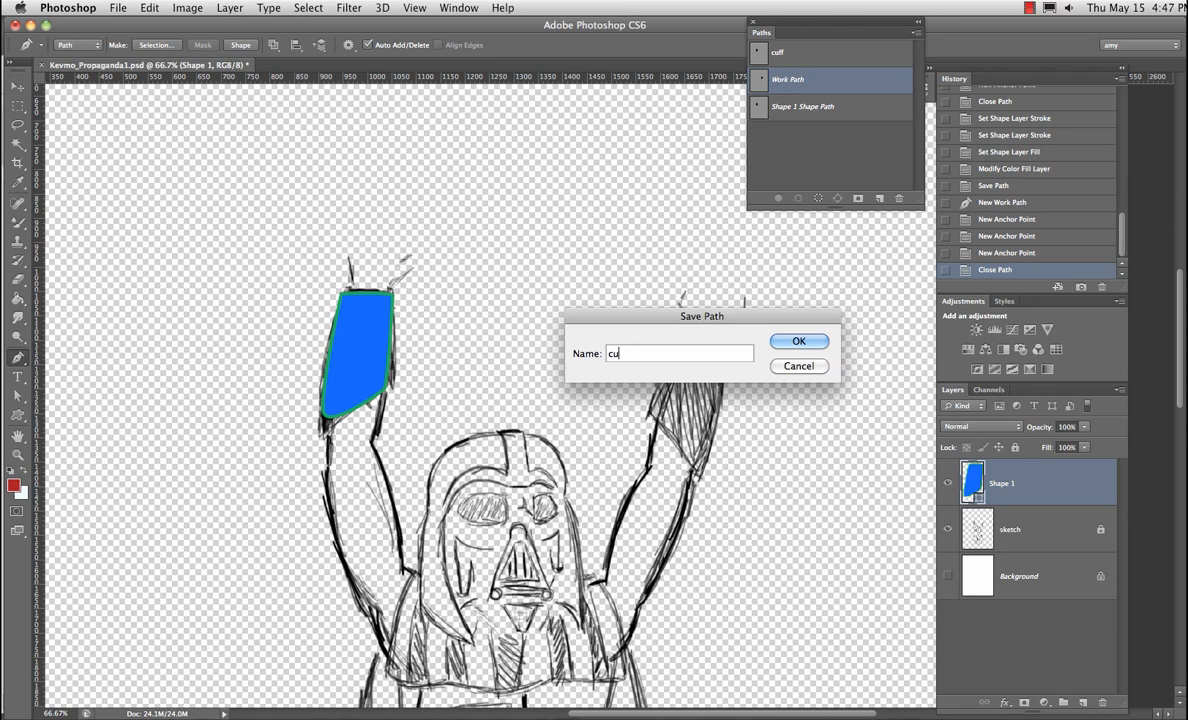
{"action": "key", "text": "BackSpace"}
{"action": "key", "text": "BackSpace"}
{"action": "type", "text": "right cuff"}
{"action": "key", "text": "Return"}
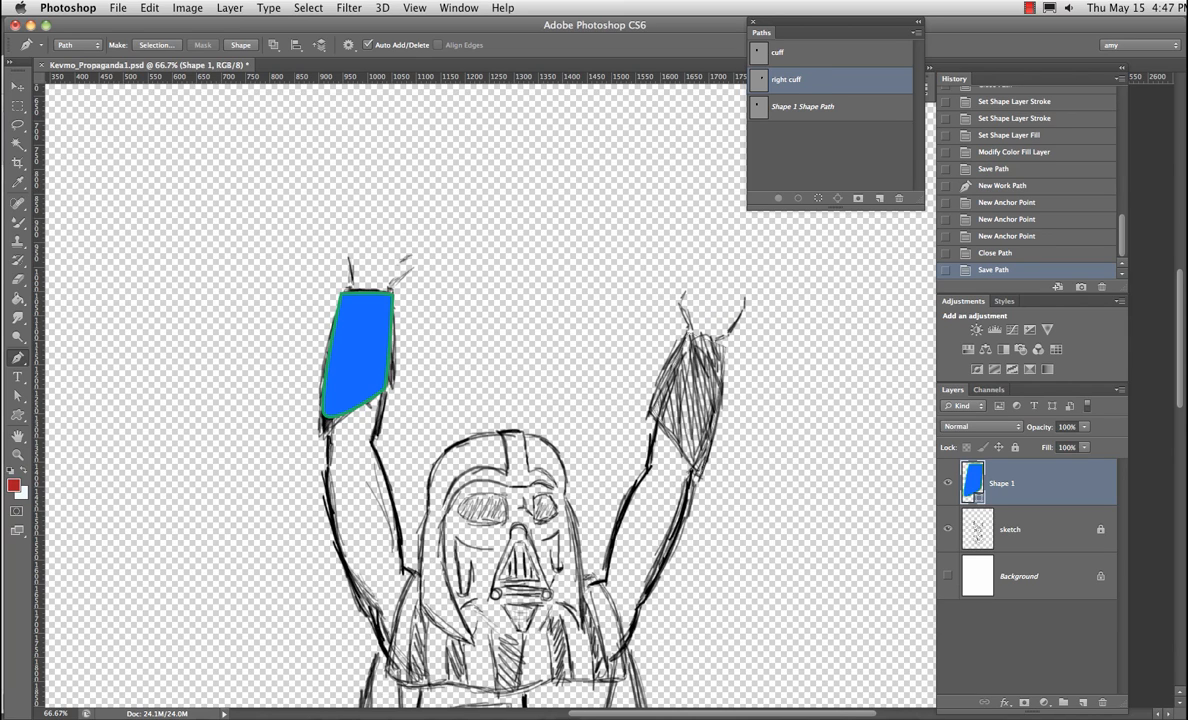
Load the right cuff path as a selection, fill the path with the red foreground color on a new layer, and deselect
{"action": "left_click", "coordinate": [818, 198]}
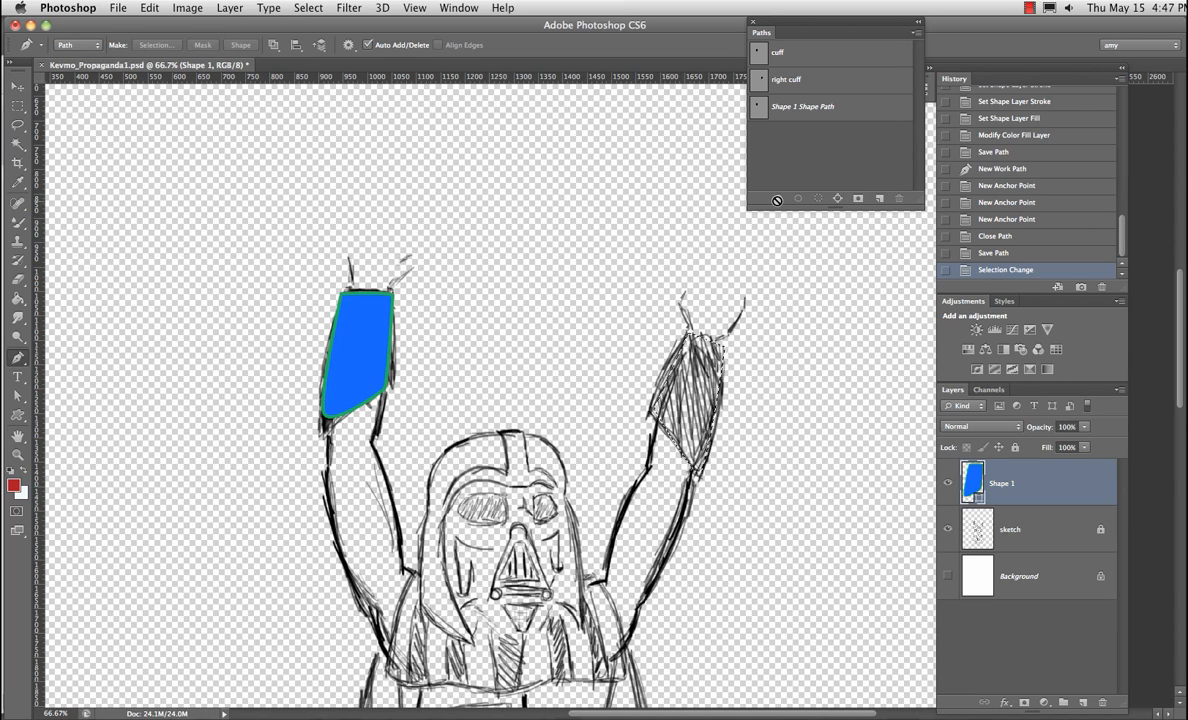
{"action": "left_click", "coordinate": [813, 82]}
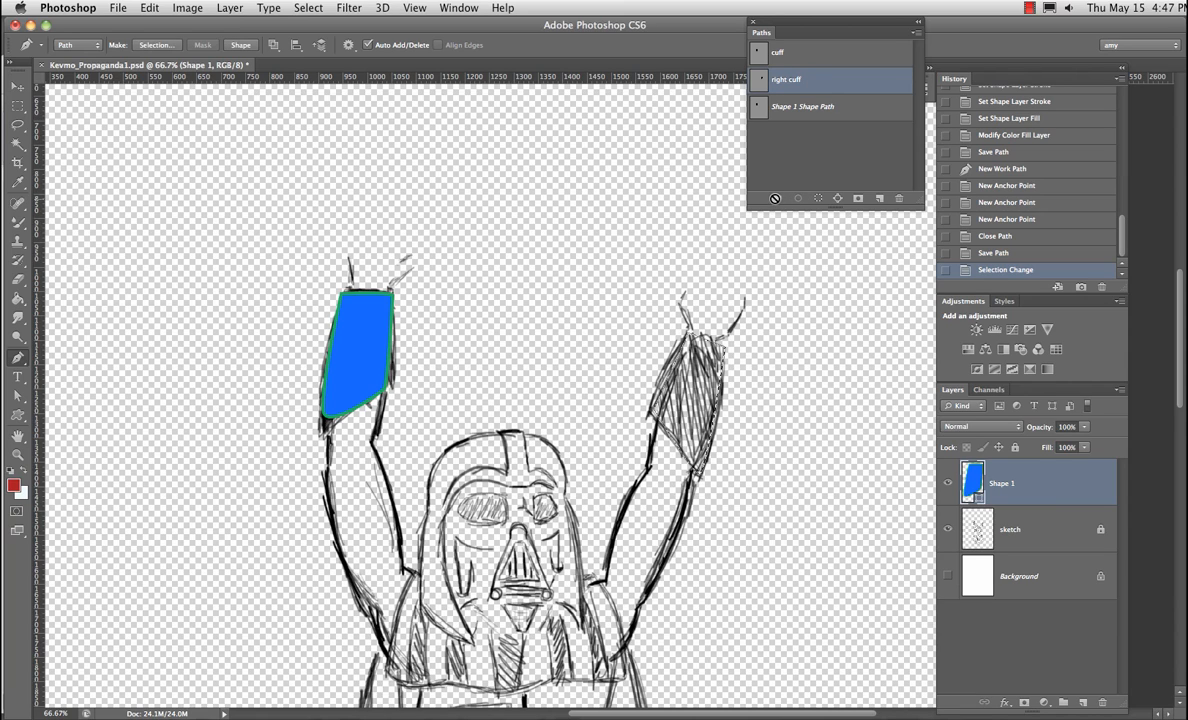
{"action": "left_click", "coordinate": [1084, 703]}
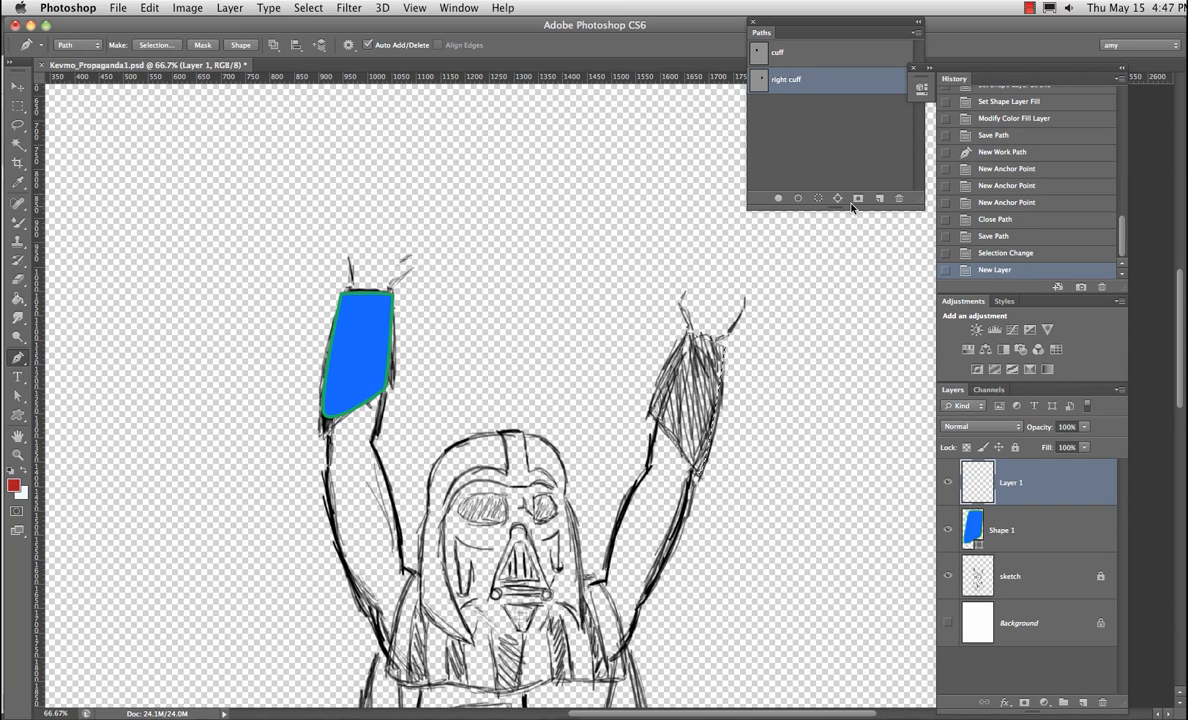
{"action": "left_click", "coordinate": [778, 198]}
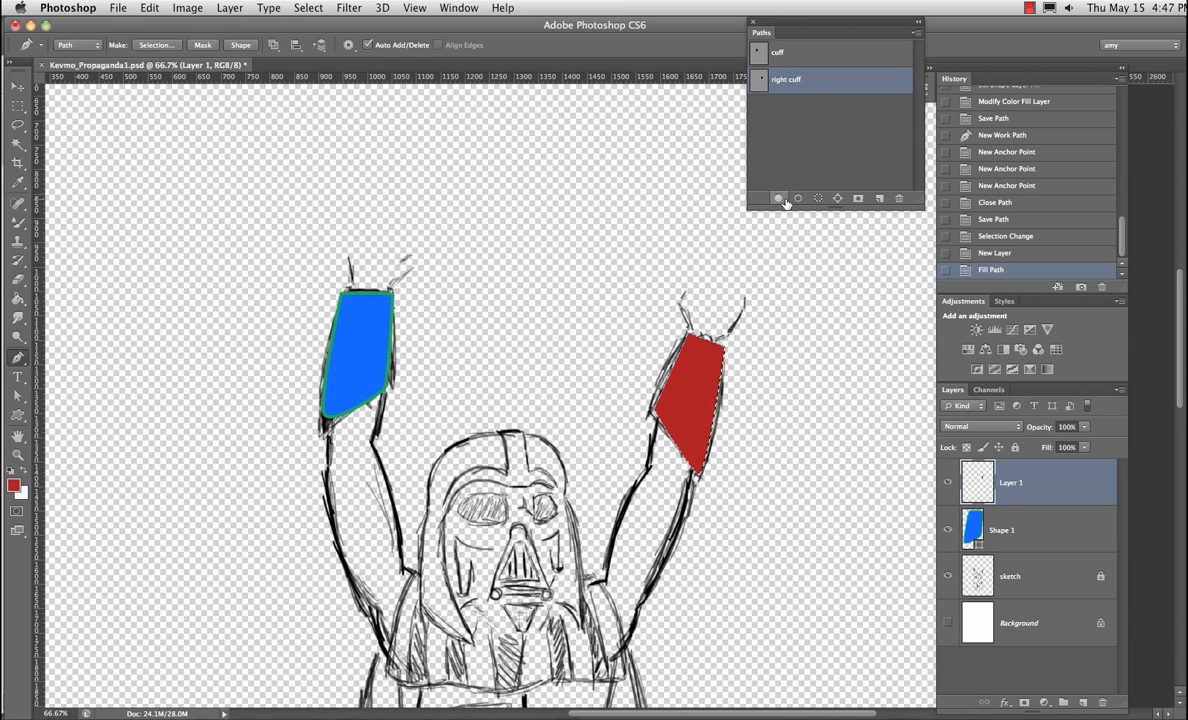
{"action": "key", "text": "super+d"}
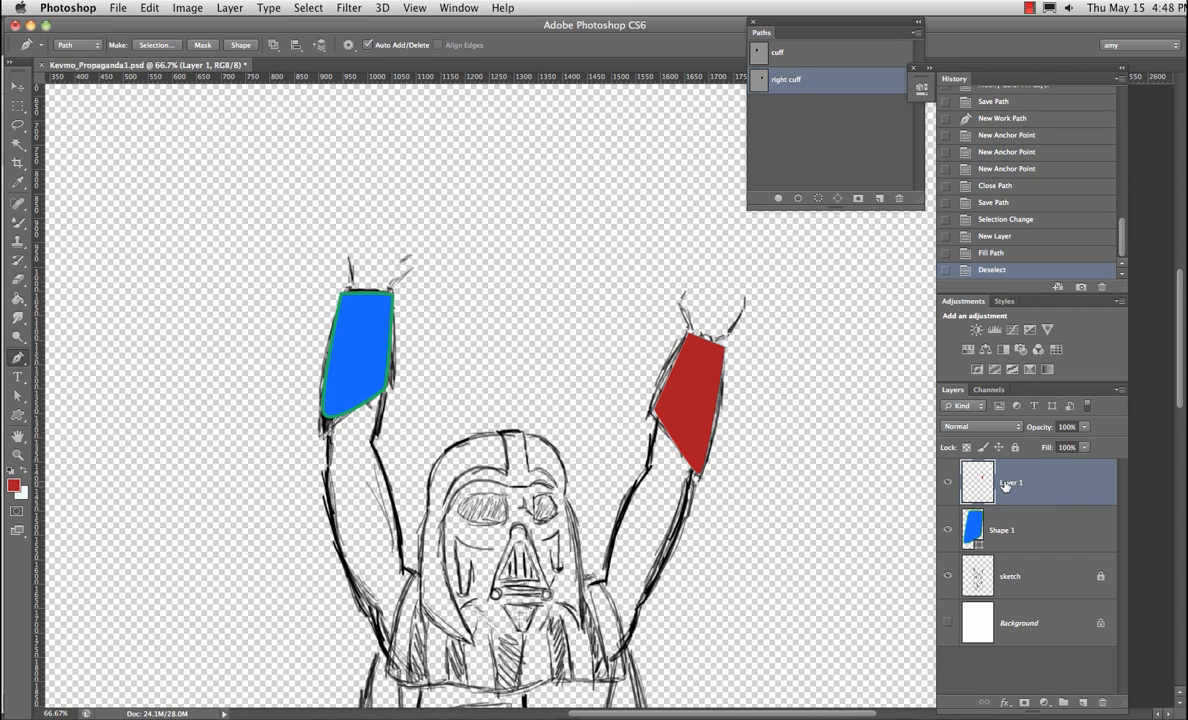
Change the fill colour of the Shape 1 cuff layer to a darker blue
{"action": "double_click", "coordinate": [1035, 484]}
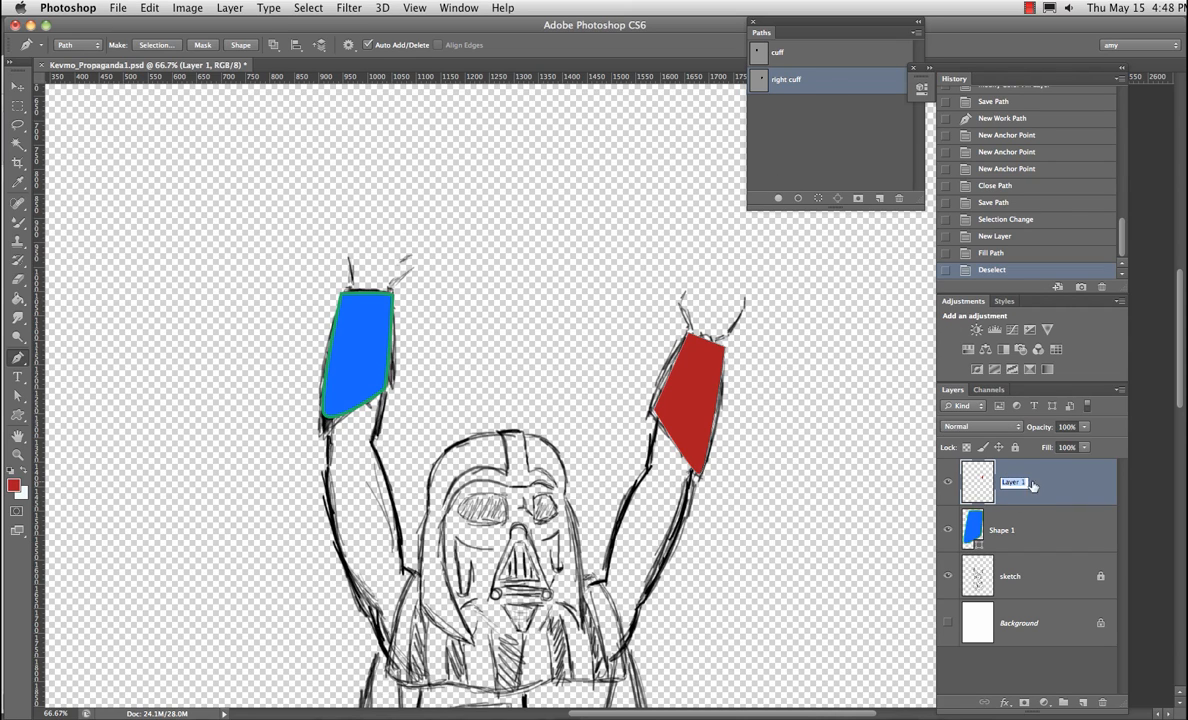
{"action": "left_click", "coordinate": [1014, 502]}
{"action": "left_click", "coordinate": [979, 543]}
{"action": "double_click", "coordinate": [980, 547]}
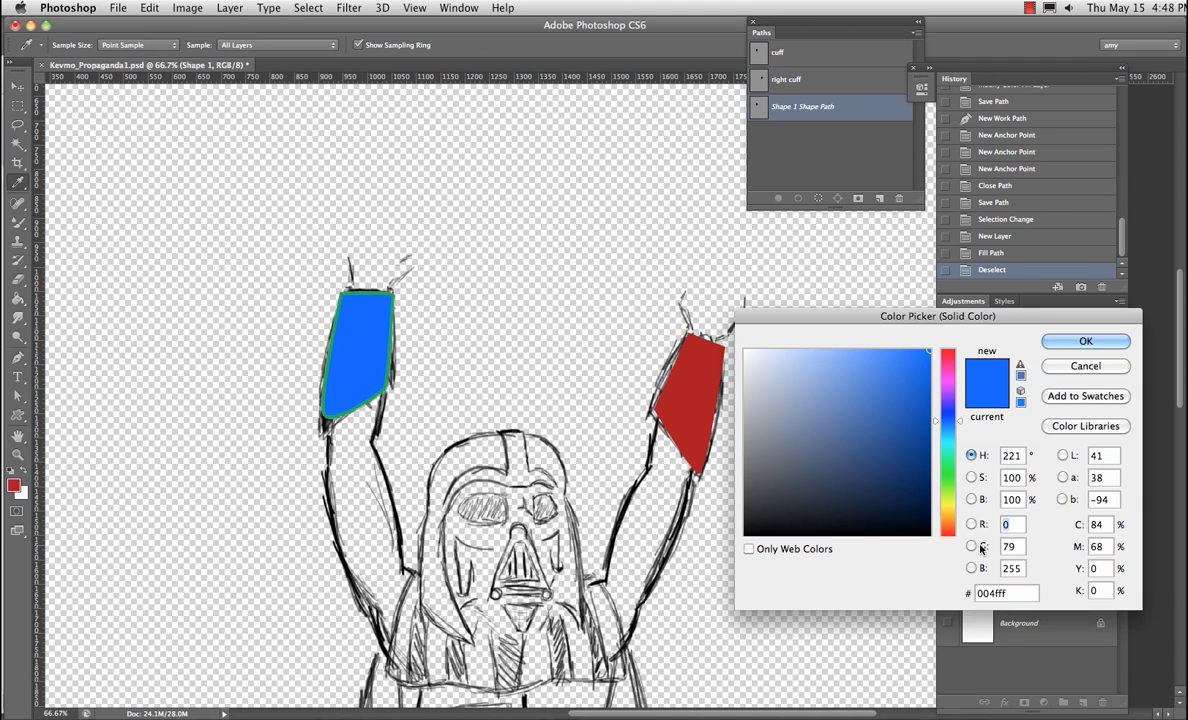
{"action": "left_click_drag", "start_coordinate": [920, 437], "coordinate": [931, 406]}
{"action": "left_click", "coordinate": [1081, 345]}
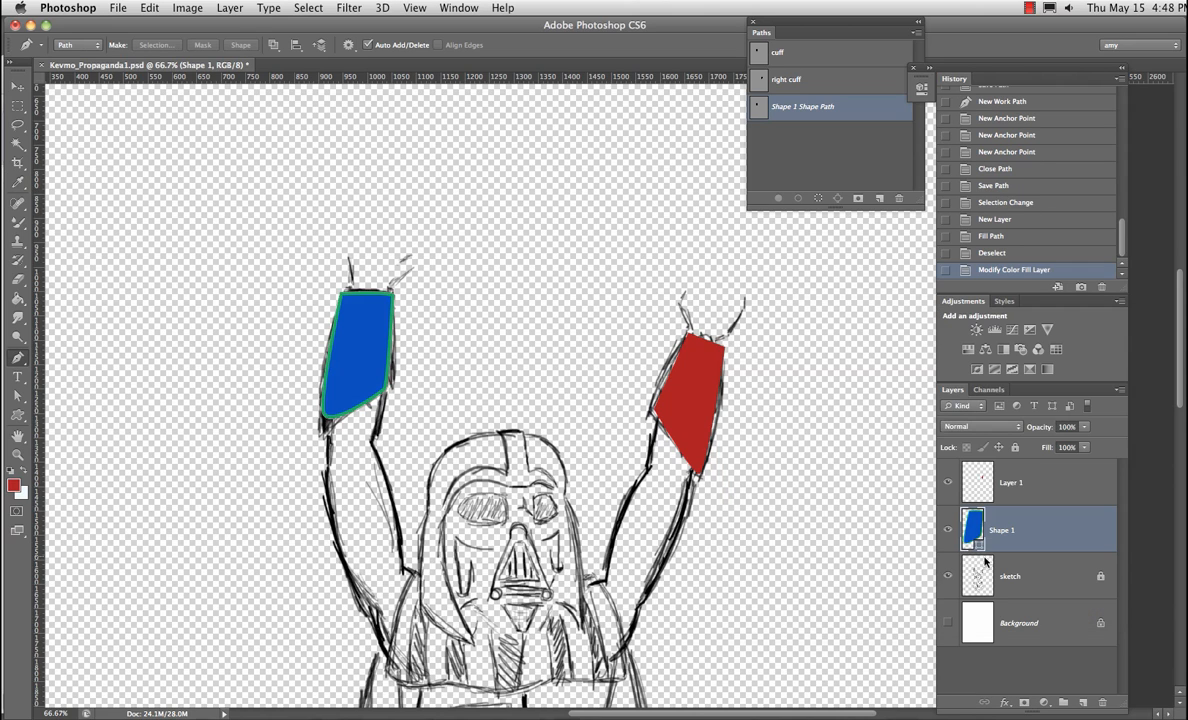
Add a new empty layer above Layer 1, rename Layer 1 as "right cuff", and make the new layer active
{"action": "left_click", "coordinate": [991, 480]}
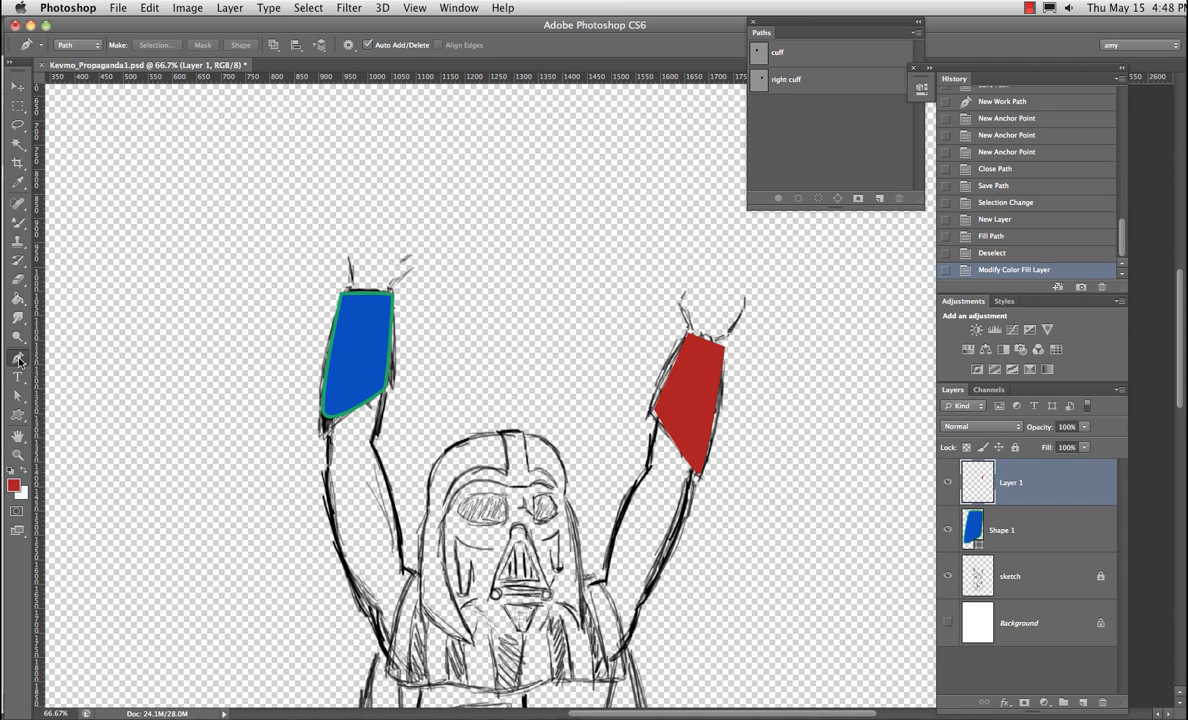
{"action": "left_click_drag", "start_coordinate": [18, 358], "coordinate": [80, 358]}
{"action": "left_click", "coordinate": [1085, 703]}
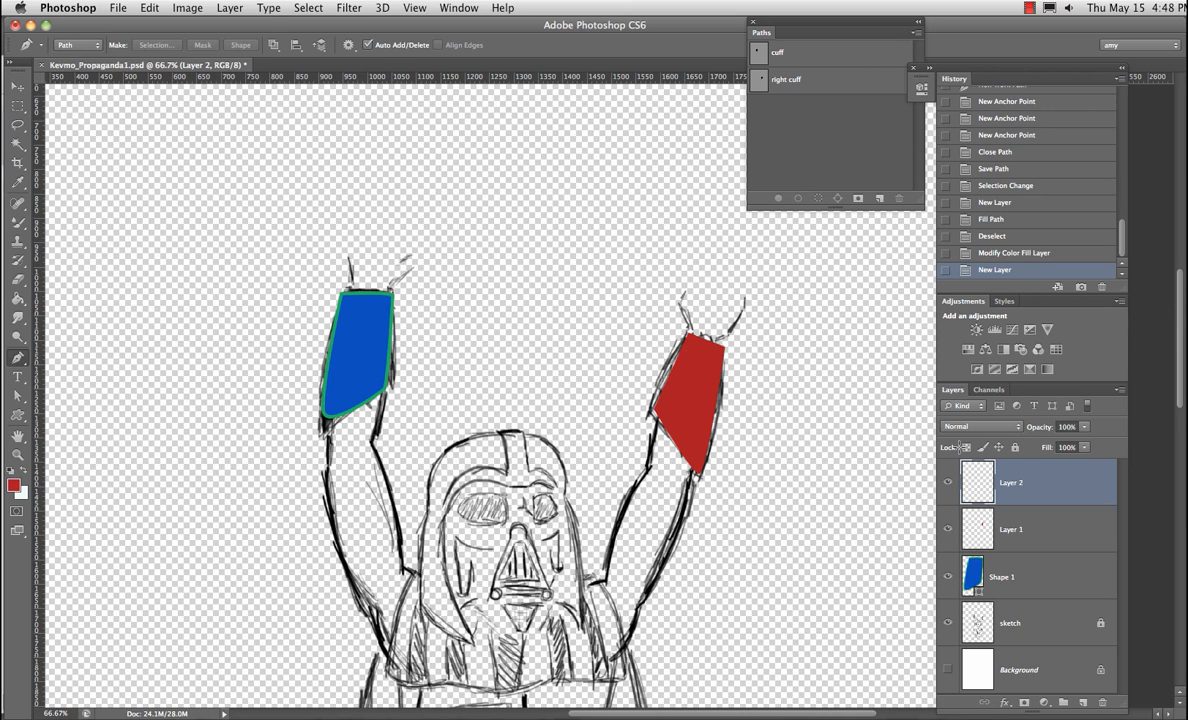
{"action": "double_click", "coordinate": [1013, 528]}
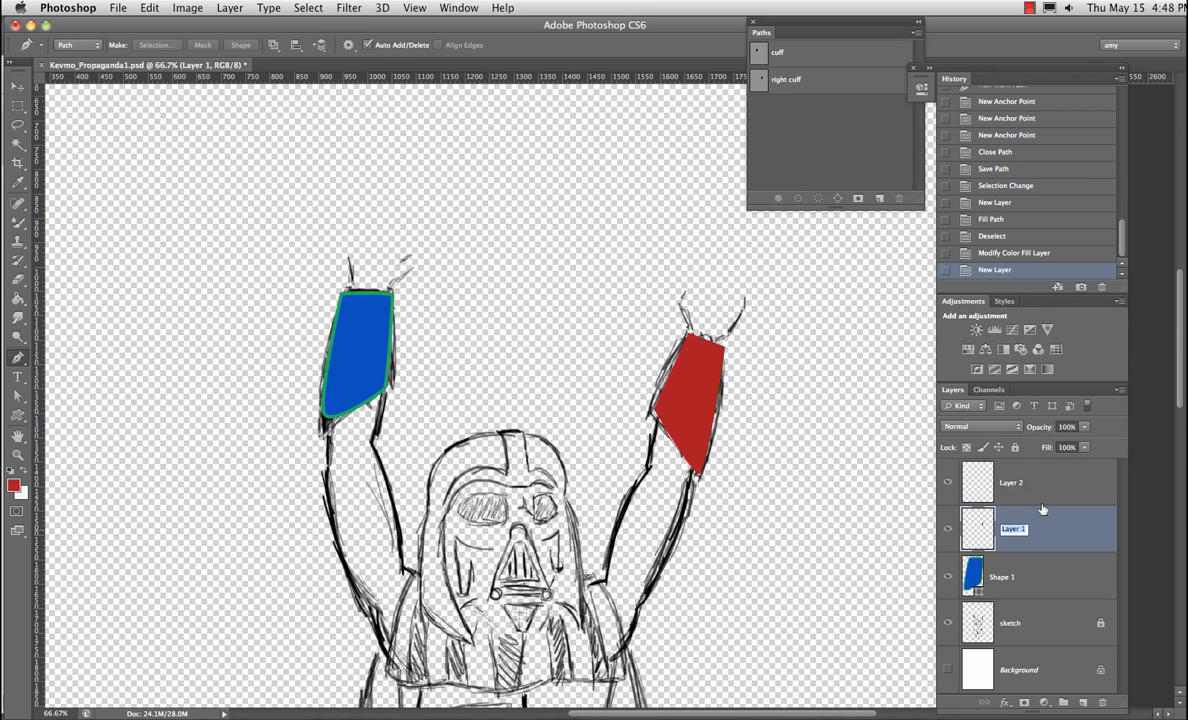
{"action": "type", "text": "right cuff"}
{"action": "left_click", "coordinate": [1053, 532]}
{"action": "left_click", "coordinate": [1002, 494]}
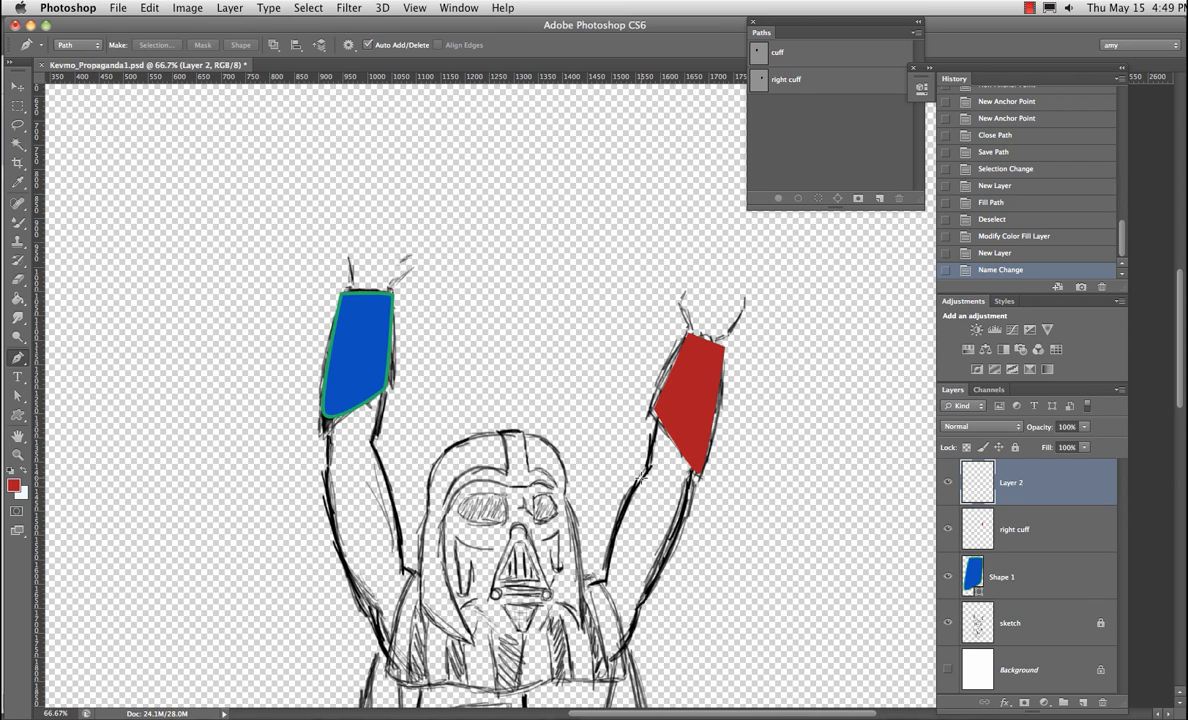
Paint red strokes on Layer 2 across the red cuff's top edge and upper-right corner with a size 15 Mixer Brush
{"action": "key", "text": "super+plus"}
{"action": "key", "text": "super+plus"}
{"action": "key", "text": "super+plus"}
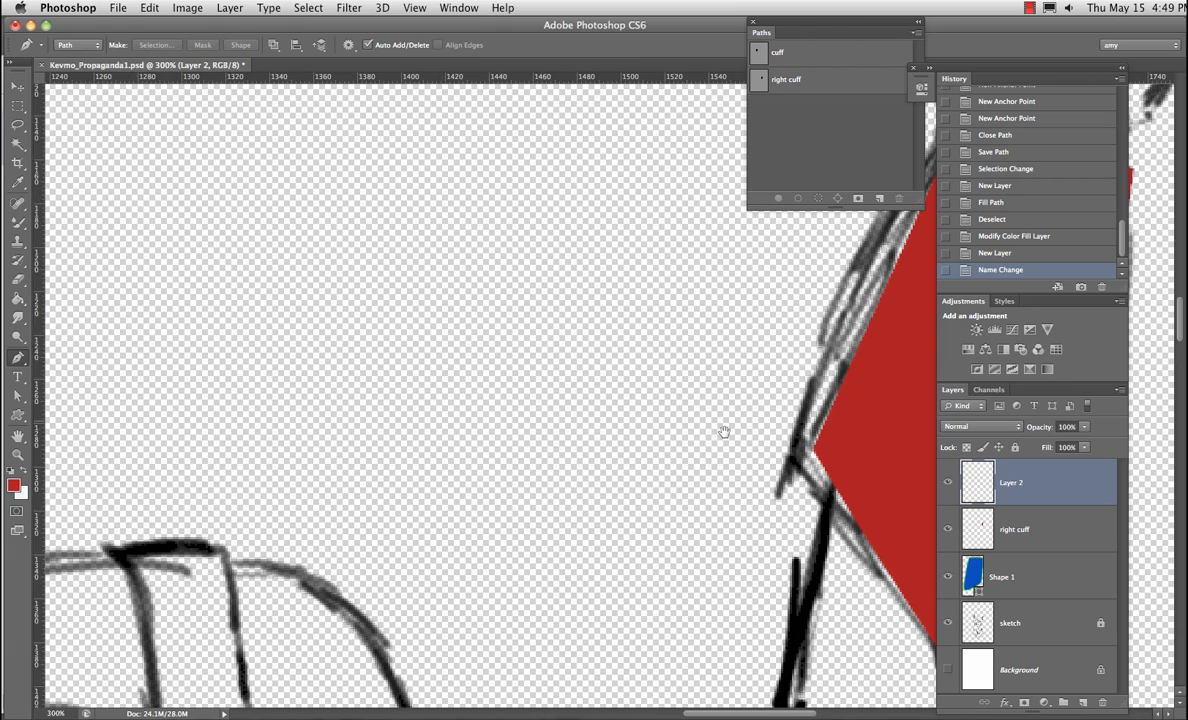
{"action": "left_click_drag", "start_coordinate": [724, 432], "coordinate": [262, 472]}
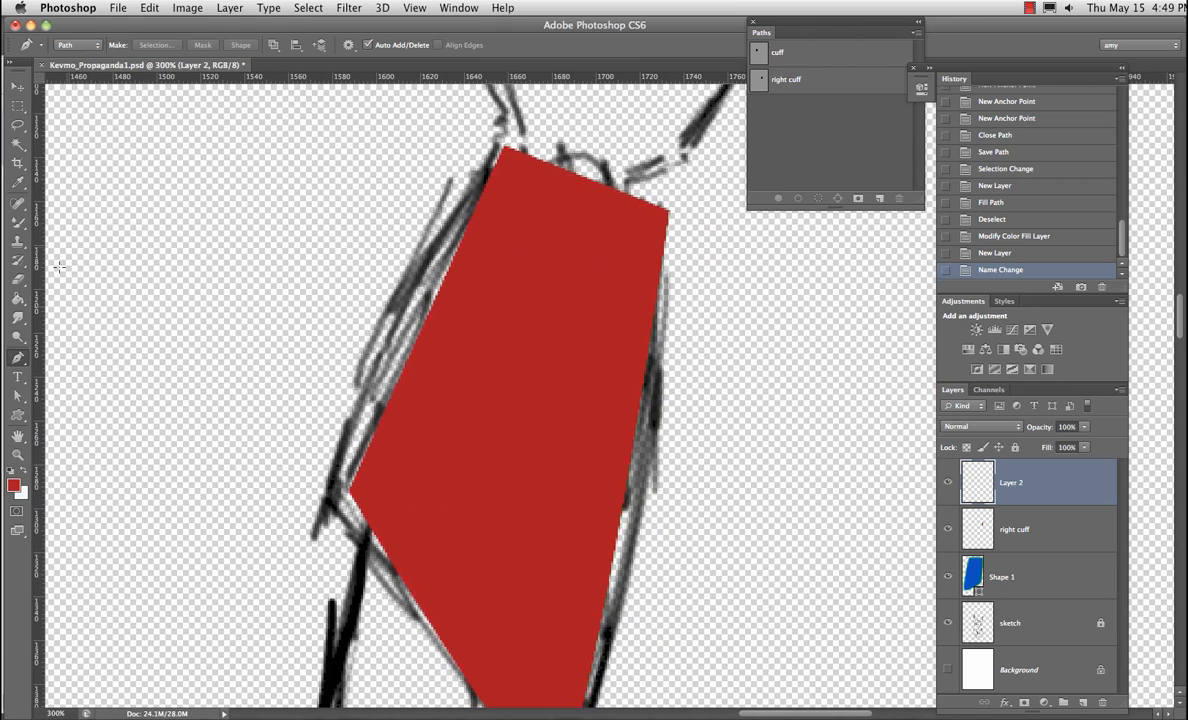
{"action": "left_click", "coordinate": [17, 221]}
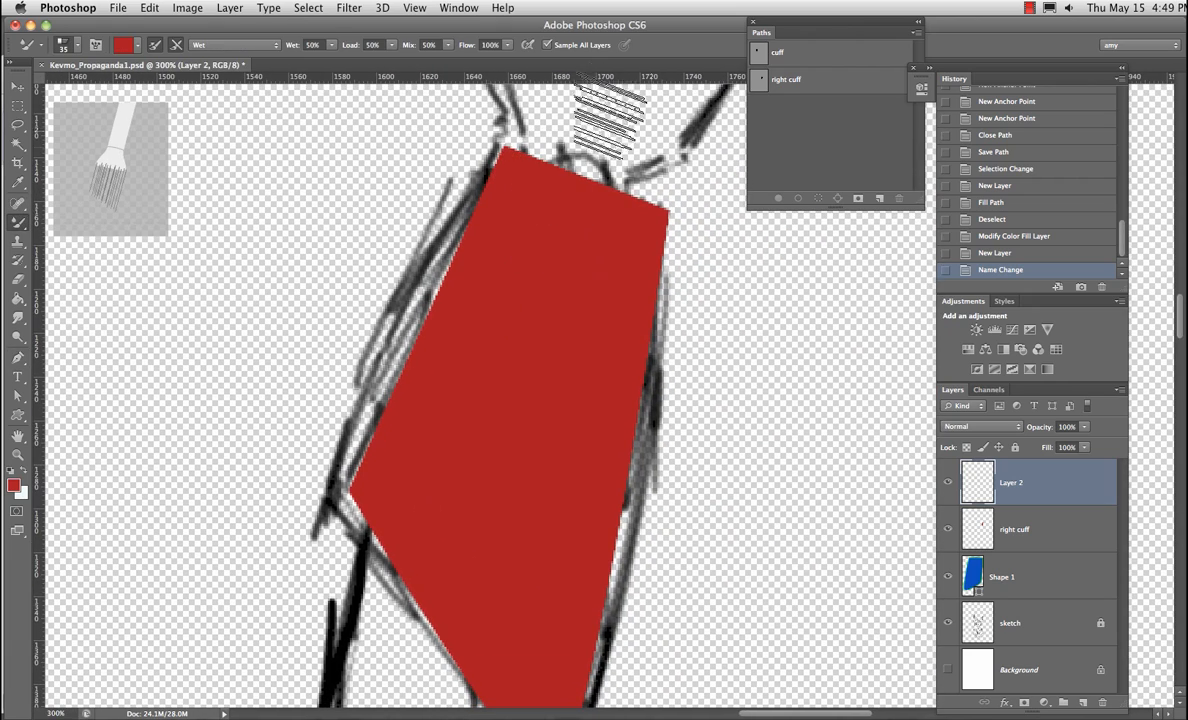
{"action": "key", "text": "bracketleft"}
{"action": "key", "text": "bracketleft"}
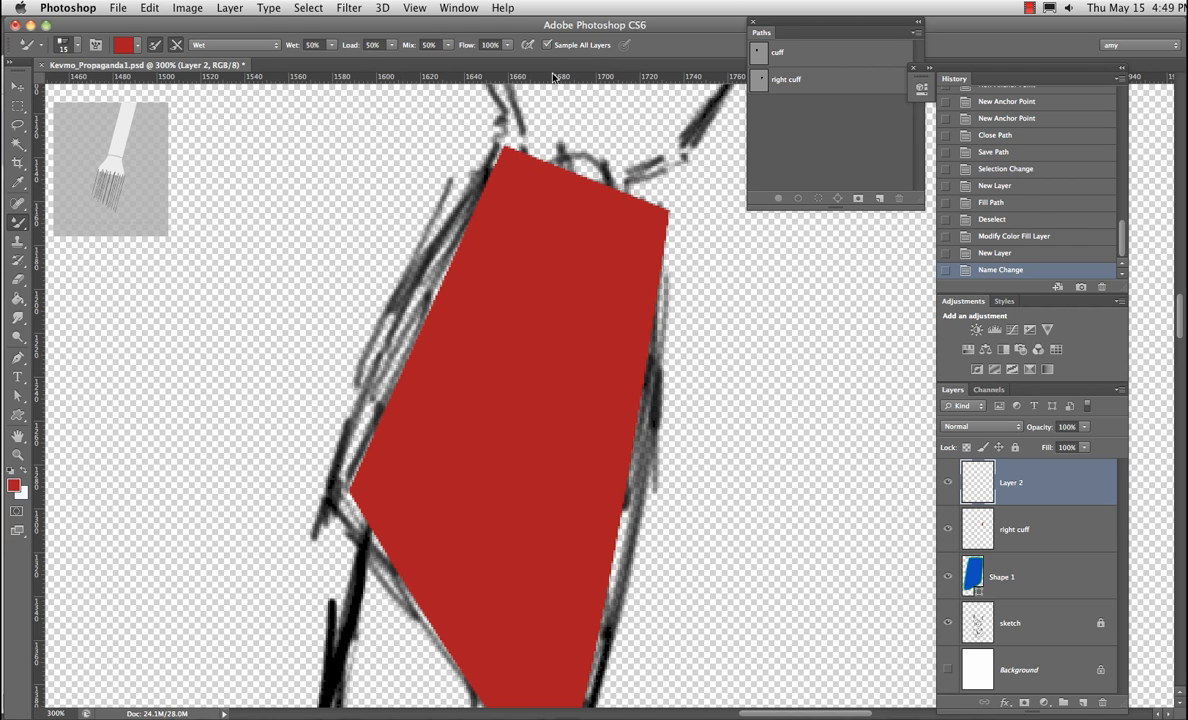
{"action": "left_click_drag", "start_coordinate": [546, 238], "coordinate": [523, 283]}
{"action": "left_click_drag", "start_coordinate": [517, 208], "coordinate": [528, 172]}
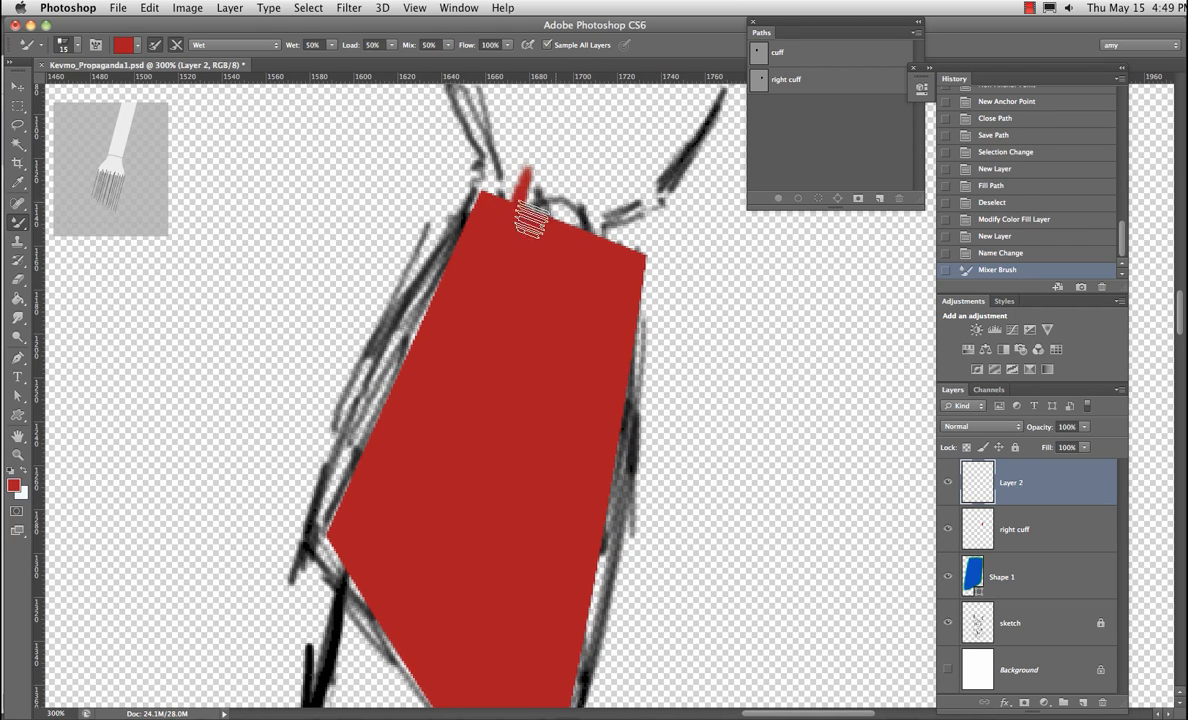
{"action": "left_click_drag", "start_coordinate": [536, 236], "coordinate": [548, 182]}
{"action": "mouse_move", "coordinate": [544, 238]}
{"action": "left_mouse_down"}
{"action": "mouse_move", "coordinate": [558, 176]}
{"action": "mouse_move", "coordinate": [572, 170]}
{"action": "left_mouse_up"}
{"action": "left_click_drag", "start_coordinate": [565, 234], "coordinate": [579, 178]}
{"action": "mouse_move", "coordinate": [572, 232]}
{"action": "left_mouse_down"}
{"action": "mouse_move", "coordinate": [639, 235]}
{"action": "mouse_move", "coordinate": [602, 235]}
{"action": "mouse_move", "coordinate": [676, 186]}
{"action": "left_mouse_up"}
{"action": "mouse_move", "coordinate": [610, 238]}
{"action": "left_mouse_down"}
{"action": "mouse_move", "coordinate": [665, 188]}
{"action": "mouse_move", "coordinate": [612, 226]}
{"action": "mouse_move", "coordinate": [630, 258]}
{"action": "mouse_move", "coordinate": [632, 226]}
{"action": "left_mouse_up"}
{"action": "left_click_drag", "start_coordinate": [636, 252], "coordinate": [650, 236]}
{"action": "left_click_drag", "start_coordinate": [648, 290], "coordinate": [656, 250]}
{"action": "left_click_drag", "start_coordinate": [646, 320], "coordinate": [657, 282]}
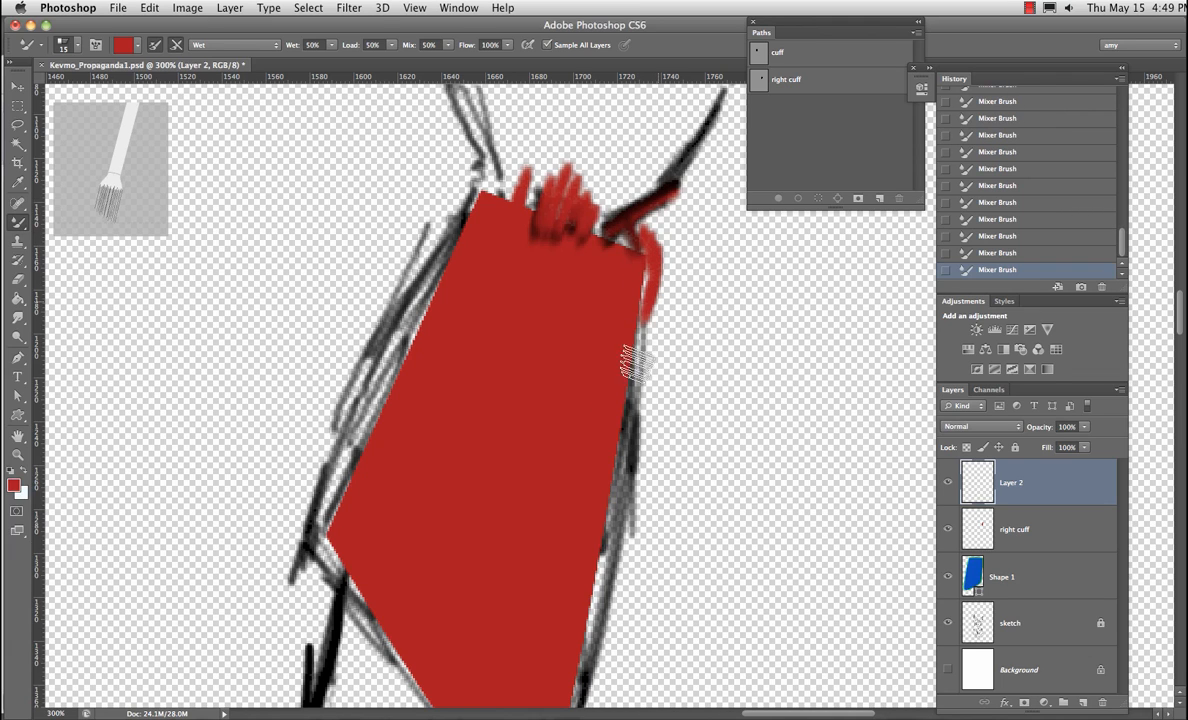
Paint red Mixer Brush strokes down the right edge of the red cuff to its lower tip
{"action": "mouse_move", "coordinate": [639, 505]}
{"action": "left_mouse_down"}
{"action": "mouse_move", "coordinate": [676, 362]}
{"action": "mouse_move", "coordinate": [635, 396]}
{"action": "left_mouse_up"}
{"action": "mouse_move", "coordinate": [656, 316]}
{"action": "left_mouse_down"}
{"action": "mouse_move", "coordinate": [636, 388]}
{"action": "mouse_move", "coordinate": [655, 343]}
{"action": "mouse_move", "coordinate": [634, 440]}
{"action": "left_mouse_up"}
{"action": "left_click_drag", "start_coordinate": [648, 348], "coordinate": [621, 479]}
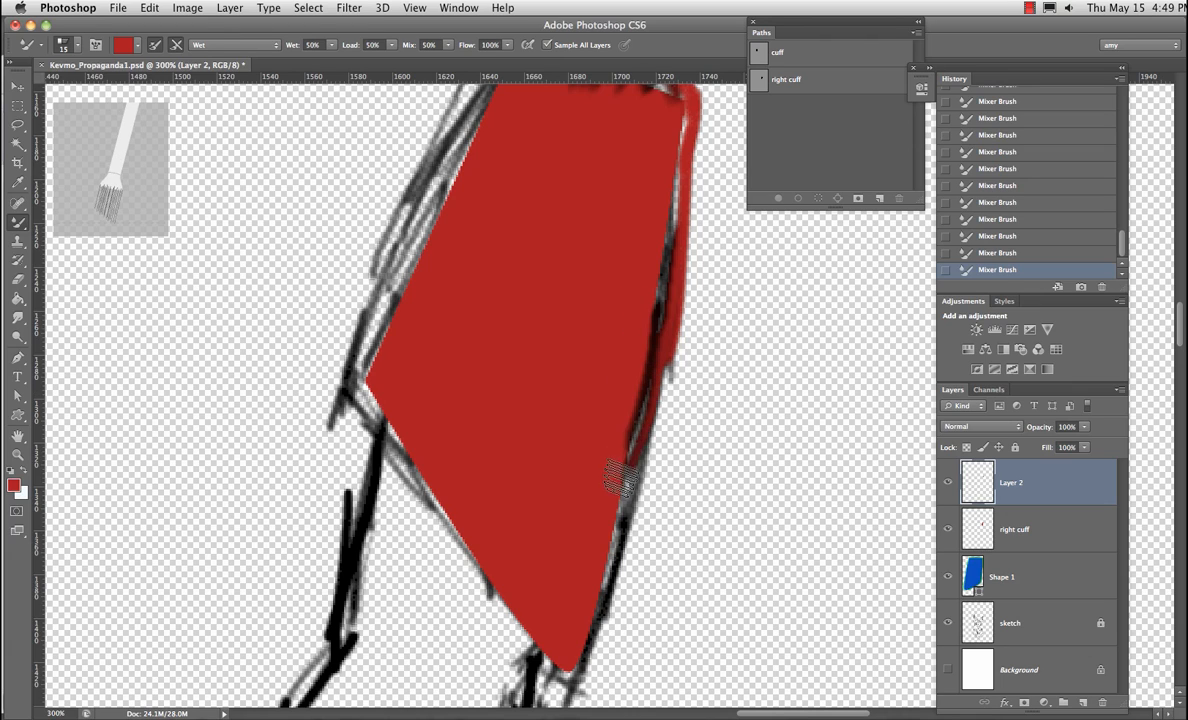
{"action": "left_click_drag", "start_coordinate": [645, 412], "coordinate": [577, 606]}
{"action": "left_click_drag", "start_coordinate": [607, 525], "coordinate": [567, 666]}
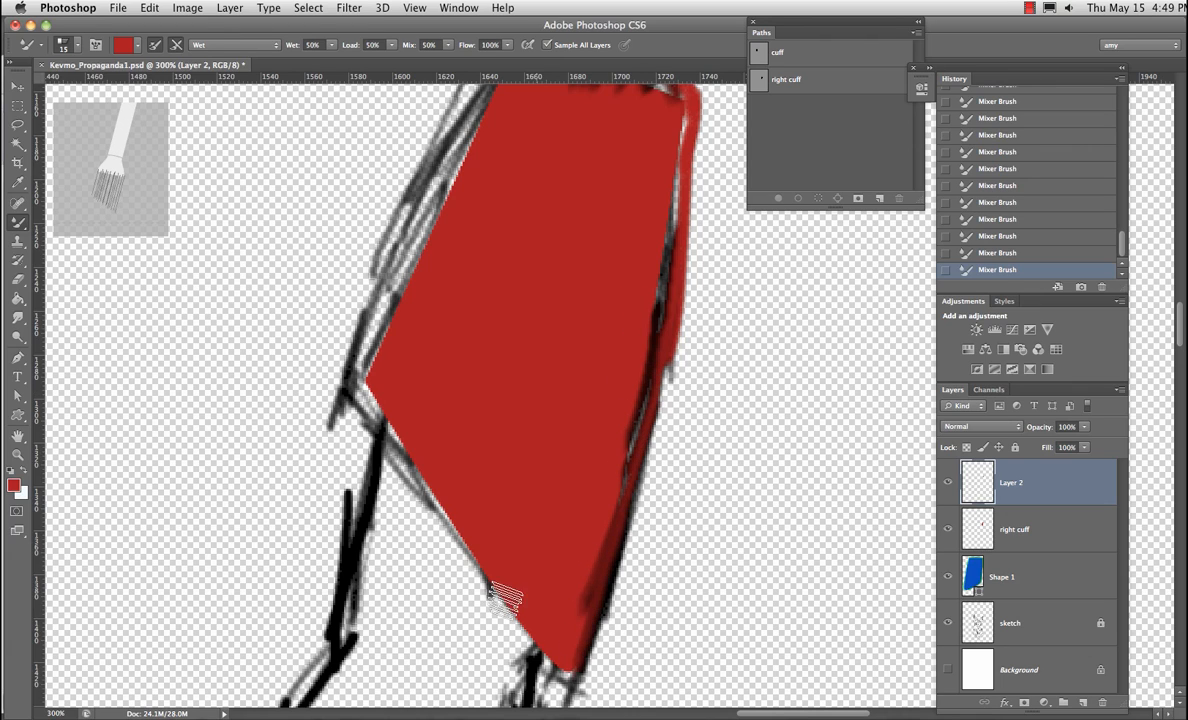
Blend red Mixer Brush strokes along the red cuff's lower-left and left edges over the sketch lines
{"action": "mouse_move", "coordinate": [505, 598]}
{"action": "left_mouse_down"}
{"action": "mouse_move", "coordinate": [581, 681]}
{"action": "mouse_move", "coordinate": [536, 614]}
{"action": "mouse_move", "coordinate": [568, 660]}
{"action": "left_mouse_up"}
{"action": "mouse_move", "coordinate": [537, 331]}
{"action": "left_mouse_down"}
{"action": "mouse_move", "coordinate": [522, 430]}
{"action": "mouse_move", "coordinate": [534, 466]}
{"action": "left_mouse_up"}
{"action": "mouse_move", "coordinate": [480, 232]}
{"action": "left_mouse_down"}
{"action": "mouse_move", "coordinate": [440, 317]}
{"action": "mouse_move", "coordinate": [444, 376]}
{"action": "mouse_move", "coordinate": [442, 338]}
{"action": "mouse_move", "coordinate": [382, 441]}
{"action": "mouse_move", "coordinate": [411, 369]}
{"action": "mouse_move", "coordinate": [359, 488]}
{"action": "mouse_move", "coordinate": [428, 325]}
{"action": "mouse_move", "coordinate": [361, 522]}
{"action": "mouse_move", "coordinate": [356, 497]}
{"action": "mouse_move", "coordinate": [408, 576]}
{"action": "mouse_move", "coordinate": [352, 518]}
{"action": "mouse_move", "coordinate": [411, 596]}
{"action": "mouse_move", "coordinate": [336, 495]}
{"action": "mouse_move", "coordinate": [371, 423]}
{"action": "mouse_move", "coordinate": [375, 440]}
{"action": "mouse_move", "coordinate": [436, 372]}
{"action": "mouse_move", "coordinate": [456, 323]}
{"action": "mouse_move", "coordinate": [399, 392]}
{"action": "mouse_move", "coordinate": [434, 314]}
{"action": "mouse_move", "coordinate": [383, 358]}
{"action": "mouse_move", "coordinate": [427, 287]}
{"action": "mouse_move", "coordinate": [361, 420]}
{"action": "mouse_move", "coordinate": [416, 342]}
{"action": "left_mouse_up"}
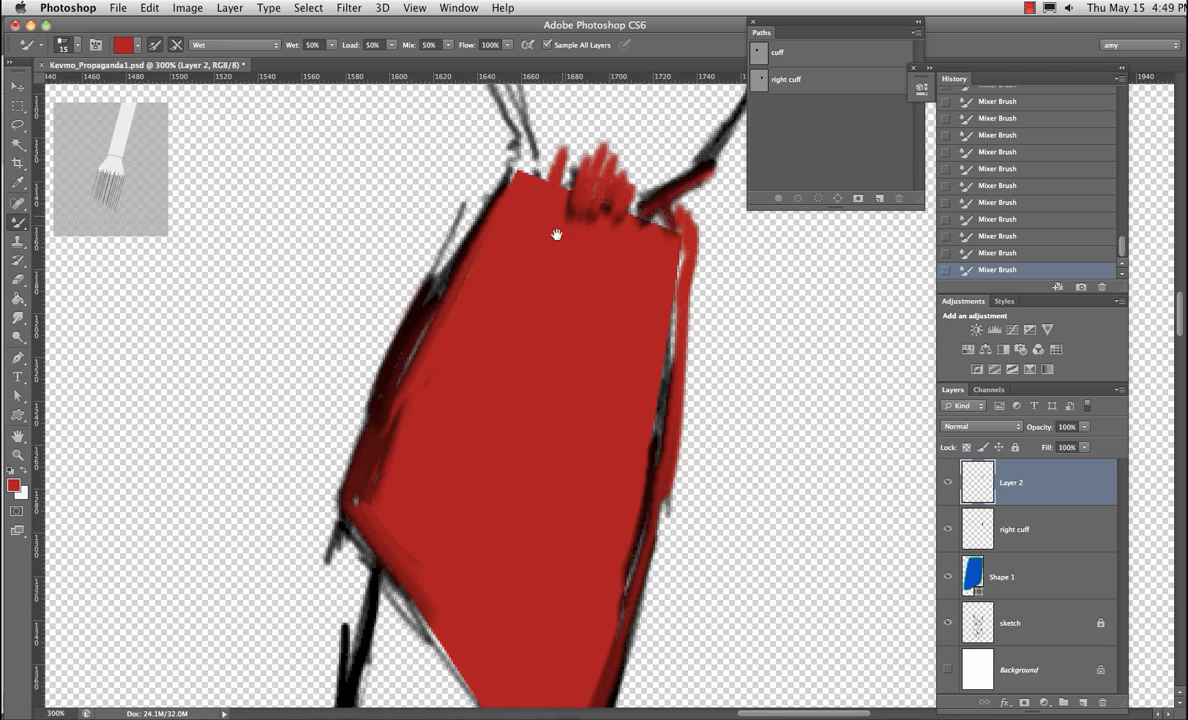
{"action": "left_click_drag", "start_coordinate": [557, 236], "coordinate": [501, 343]}
{"action": "mouse_move", "coordinate": [432, 300]}
{"action": "left_mouse_down"}
{"action": "mouse_move", "coordinate": [467, 372]}
{"action": "mouse_move", "coordinate": [403, 490]}
{"action": "left_mouse_up"}
Paint over the sketched hand line above the red cuff's upper-right corner and extend the strokes down the adjoining edge
{"action": "mouse_move", "coordinate": [530, 410]}
{"action": "left_mouse_down"}
{"action": "mouse_move", "coordinate": [588, 428]}
{"action": "mouse_move", "coordinate": [662, 380]}
{"action": "left_mouse_up"}
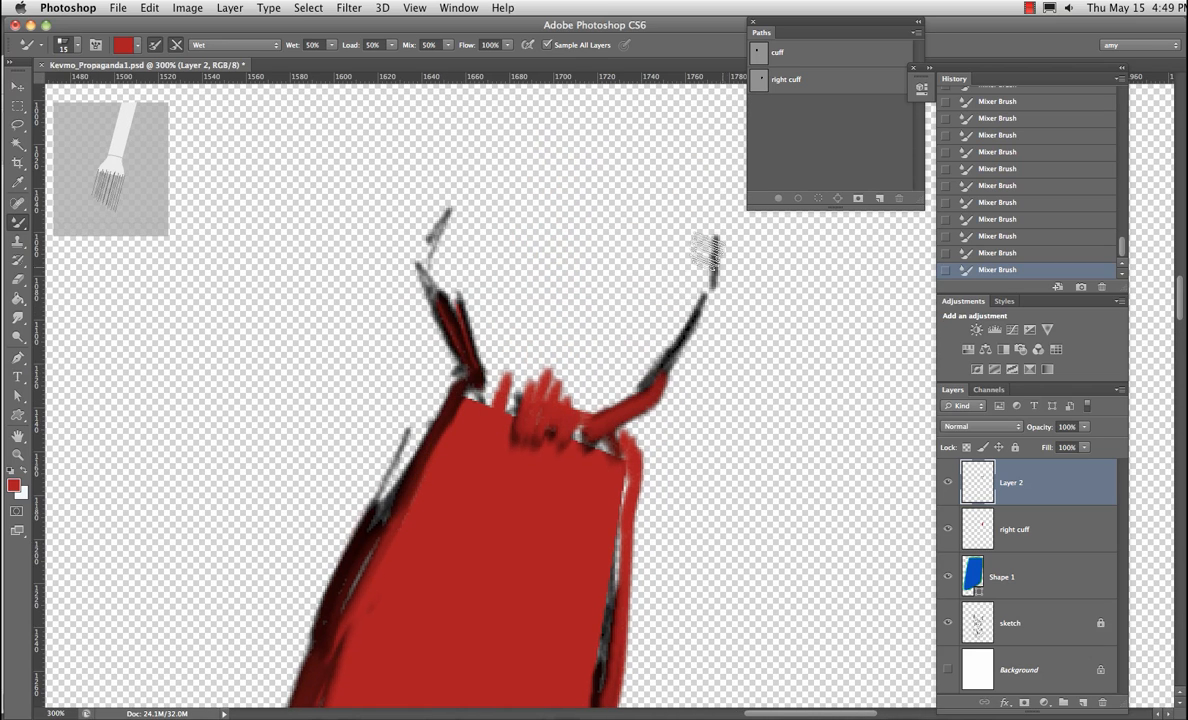
{"action": "mouse_move", "coordinate": [716, 242]}
{"action": "left_mouse_down"}
{"action": "mouse_move", "coordinate": [655, 401]}
{"action": "mouse_move", "coordinate": [601, 430]}
{"action": "mouse_move", "coordinate": [628, 480]}
{"action": "left_mouse_up"}
{"action": "mouse_move", "coordinate": [620, 422]}
{"action": "left_mouse_down"}
{"action": "mouse_move", "coordinate": [598, 443]}
{"action": "mouse_move", "coordinate": [609, 447]}
{"action": "mouse_move", "coordinate": [608, 522]}
{"action": "left_mouse_up"}
{"action": "mouse_move", "coordinate": [626, 475]}
{"action": "left_mouse_down"}
{"action": "mouse_move", "coordinate": [612, 661]}
{"action": "mouse_move", "coordinate": [648, 482]}
{"action": "left_mouse_up"}
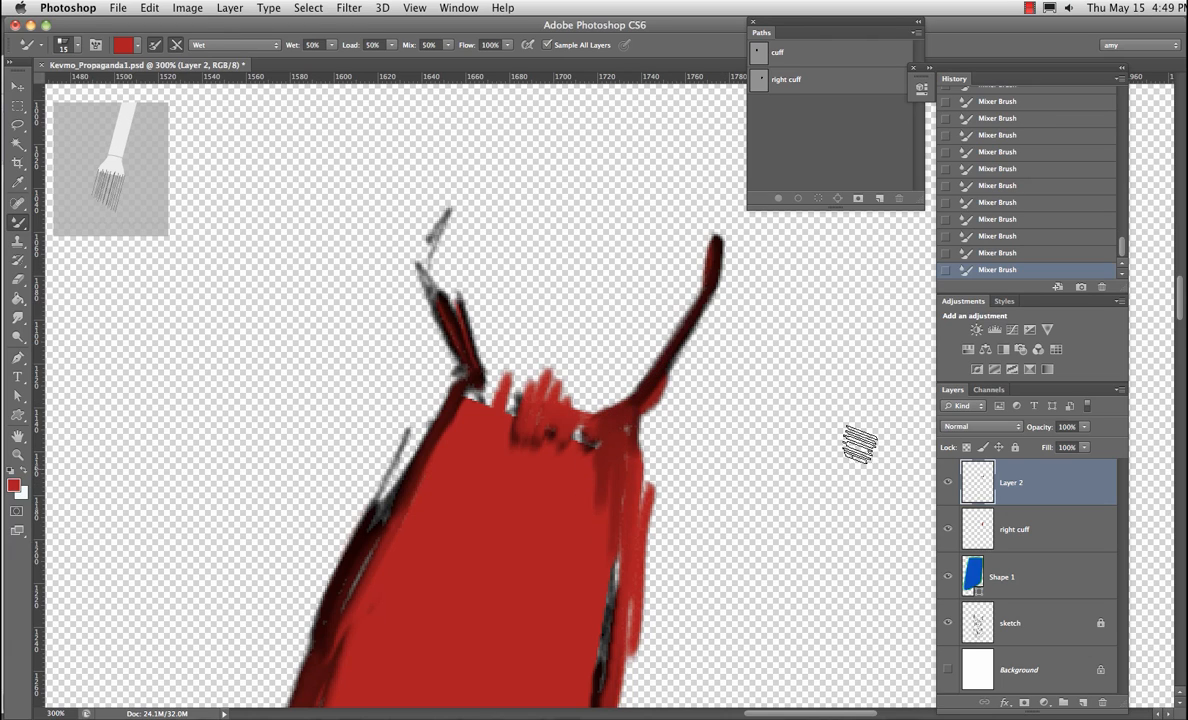
Display the saved right cuff path over the whole figure, then leave no path selected and switch to the Move tool
{"action": "left_click", "coordinate": [852, 80]}
{"action": "key", "text": "super+minus"}
{"action": "key", "text": "super+minus"}
{"action": "key", "text": "super+minus"}
{"action": "key", "text": "super+minus"}
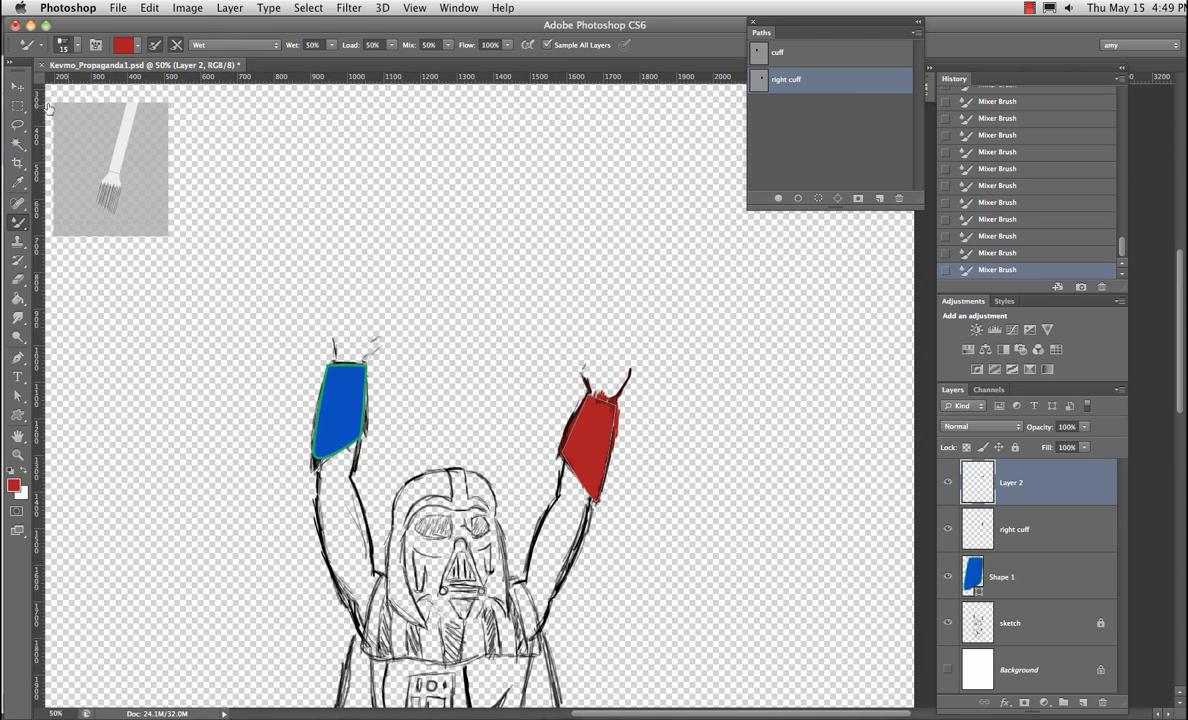
{"action": "left_click", "coordinate": [20, 89]}
{"action": "left_click", "coordinate": [857, 144]}
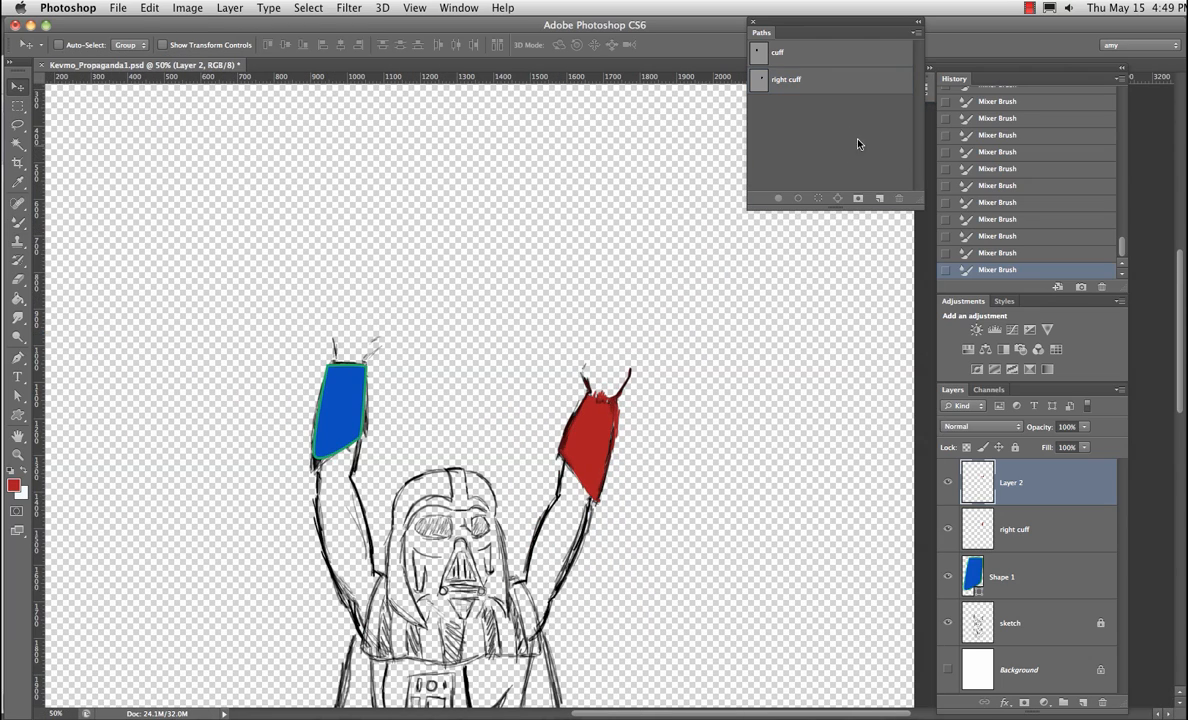
Load the right cuff path as a selection and convert that selection into a new work path
{"action": "left_click", "coordinate": [803, 85]}
{"action": "left_click", "coordinate": [818, 200]}
{"action": "left_click", "coordinate": [810, 80]}
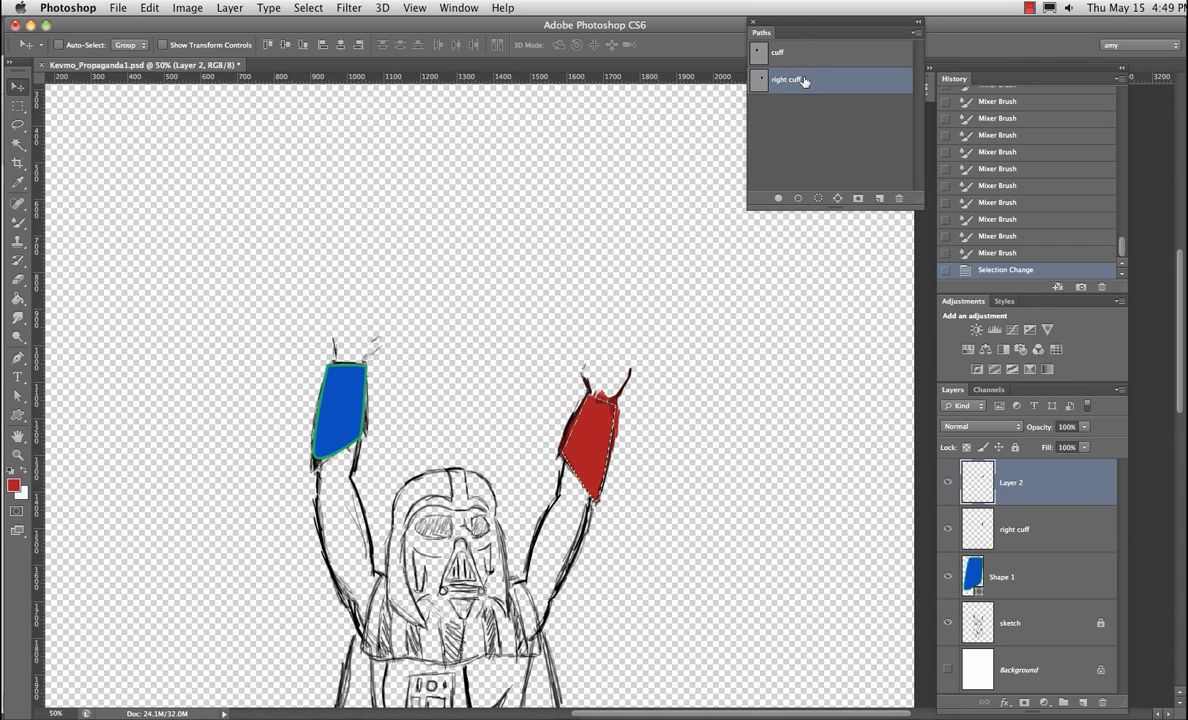
{"action": "left_click", "coordinate": [837, 199]}
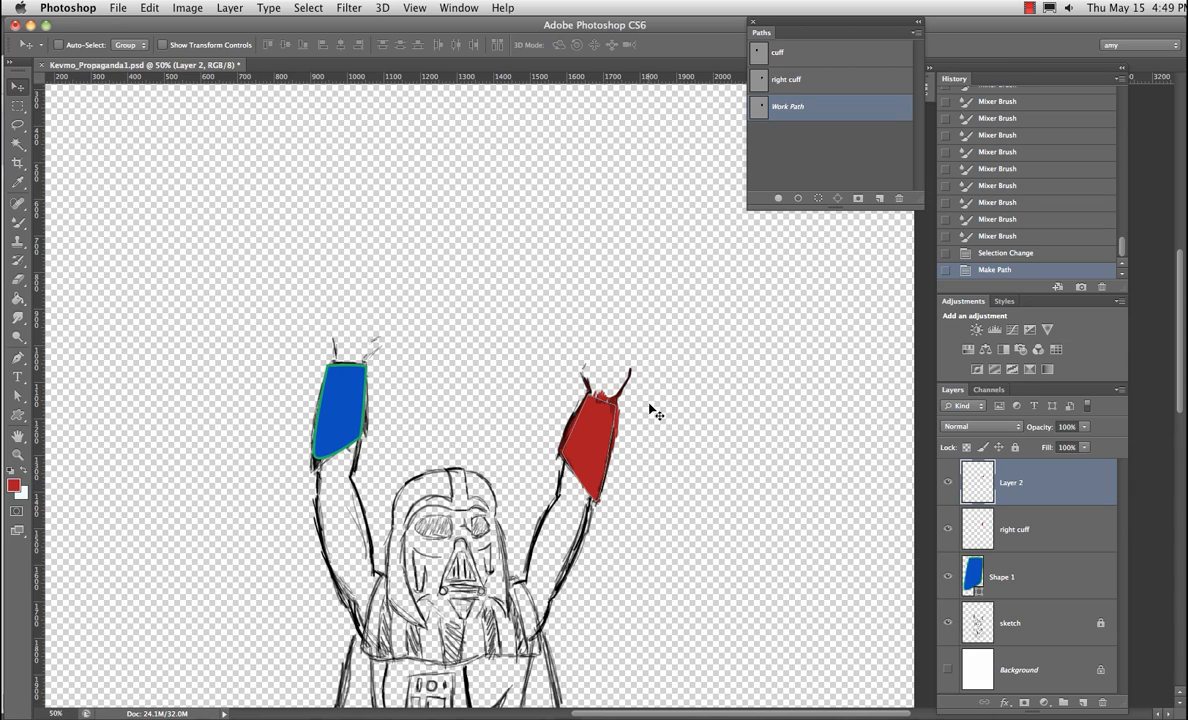
Reshape the work path's right edge by moving its points outward with the Direct Selection tool
{"action": "key", "text": "a"}
{"action": "left_click", "coordinate": [610, 467]}
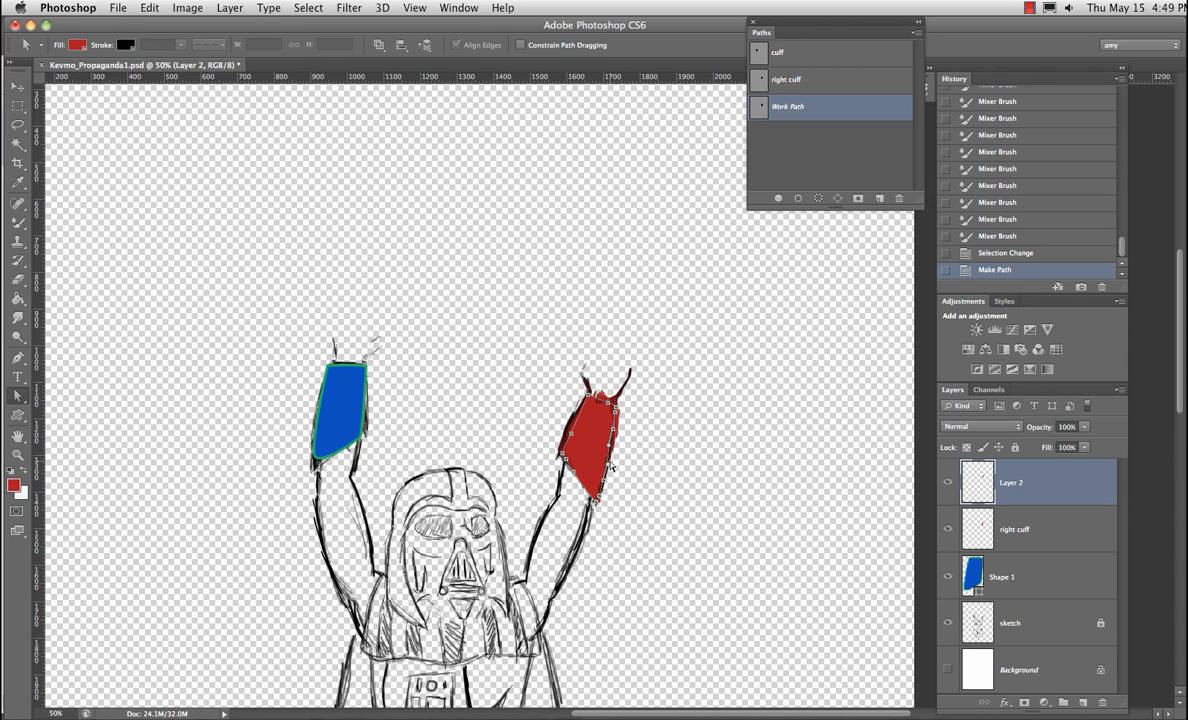
{"action": "left_click_drag", "start_coordinate": [608, 467], "coordinate": [623, 423]}
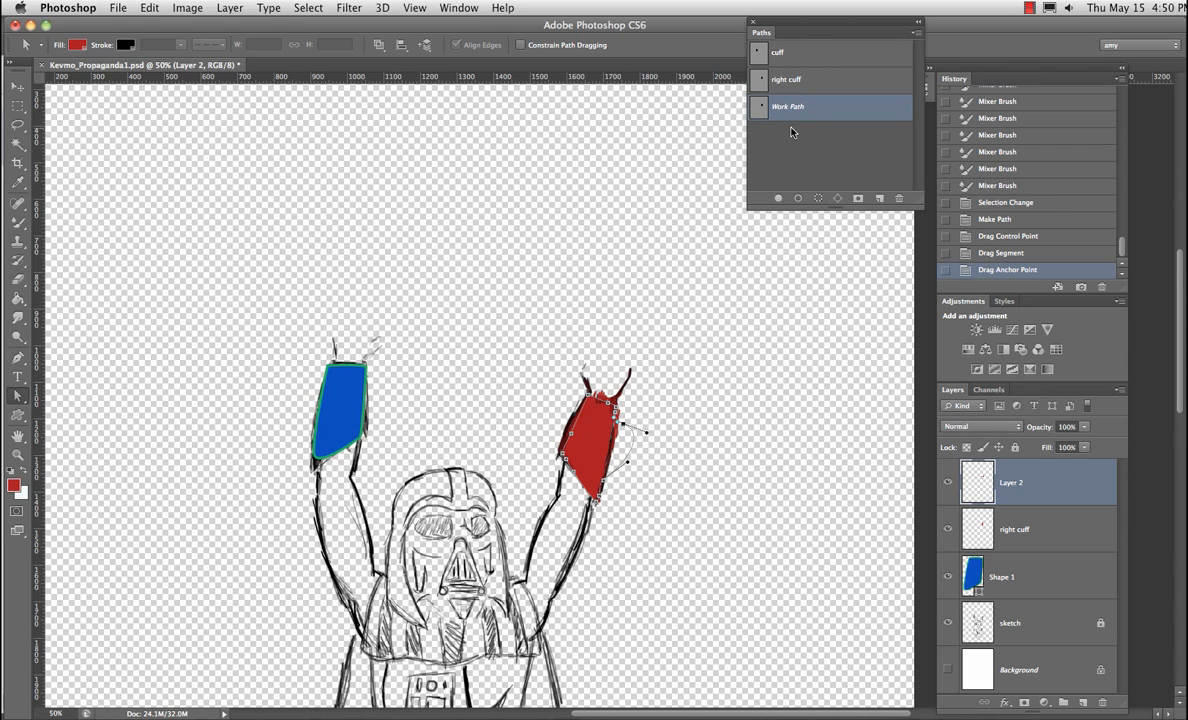
Compare the cuff, right cuff and work paths by displaying each one in turn
{"action": "left_click", "coordinate": [786, 82]}
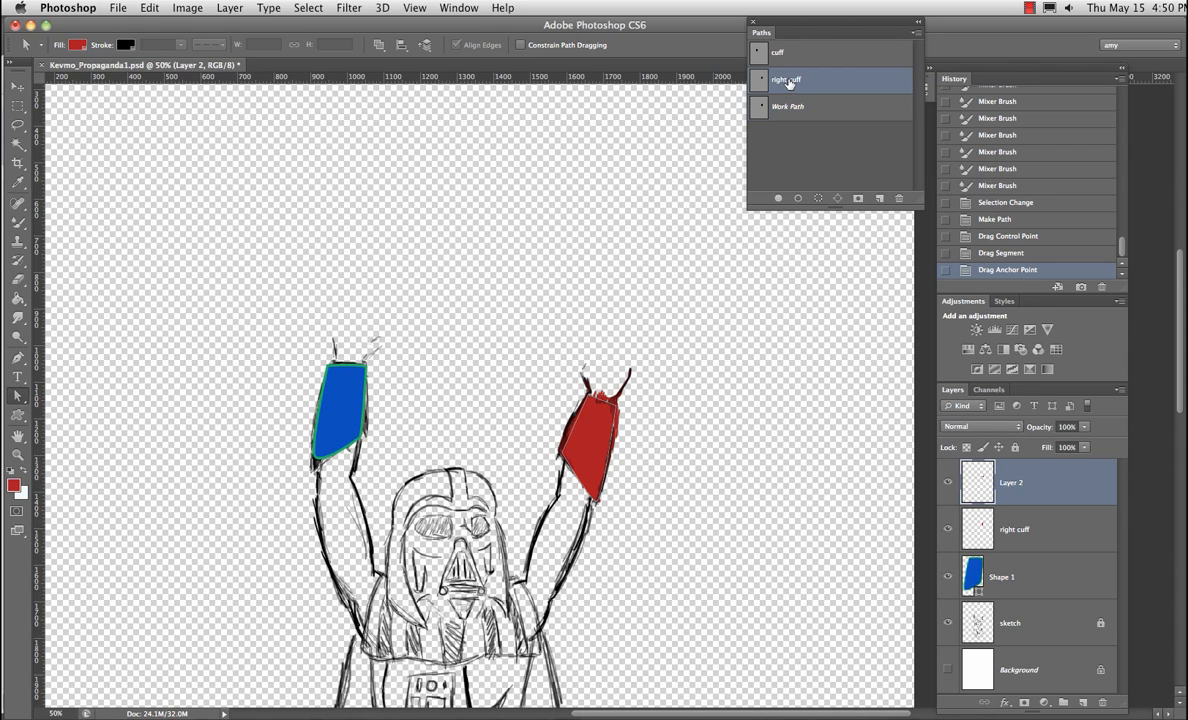
{"action": "left_click", "coordinate": [796, 110]}
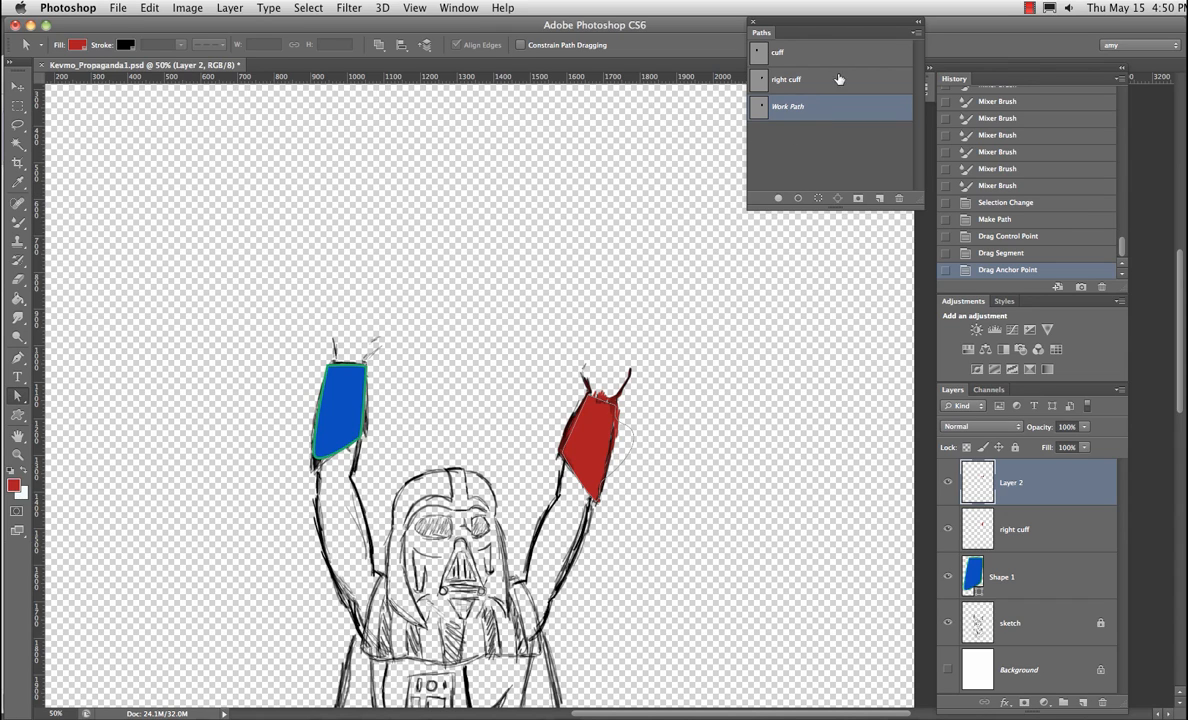
{"action": "left_click", "coordinate": [775, 56]}
{"action": "left_click", "coordinate": [790, 80]}
{"action": "left_click", "coordinate": [795, 106]}
{"action": "left_click", "coordinate": [806, 60]}
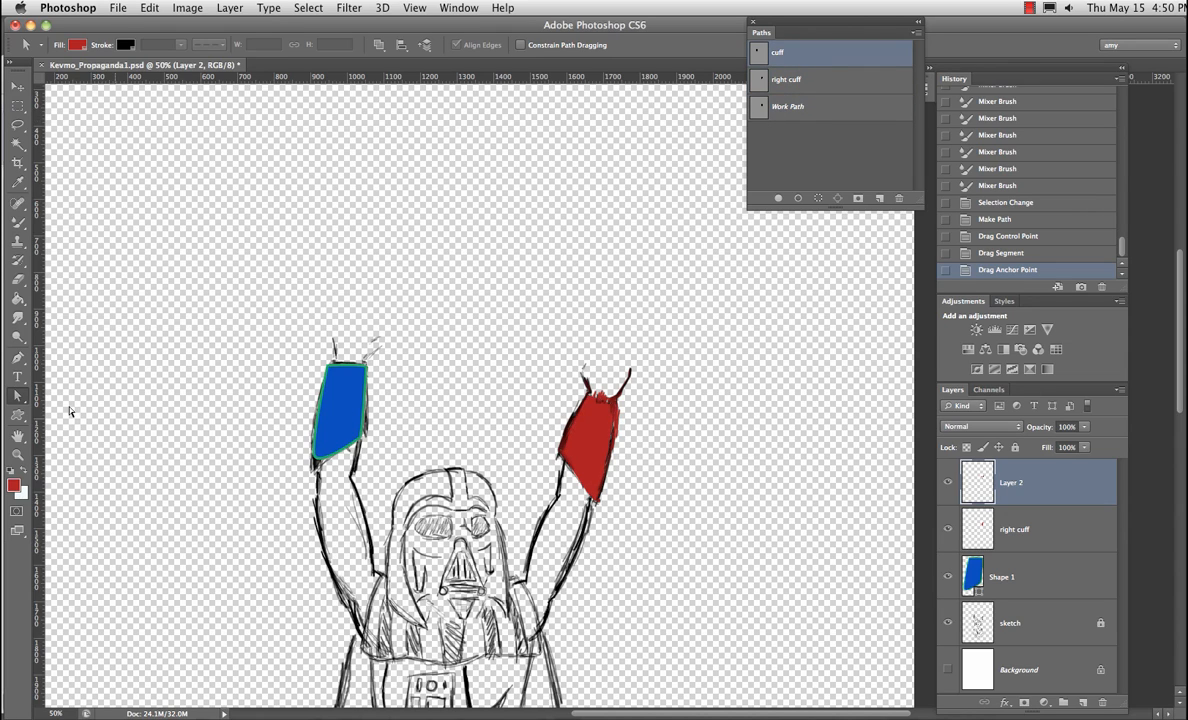
Draw a bowling pin custom shape, about 250 by 792 px, beside the blue cuff with no fill and a pink dashed stroke
{"action": "left_click", "coordinate": [18, 415]}
{"action": "left_click", "coordinate": [122, 483]}
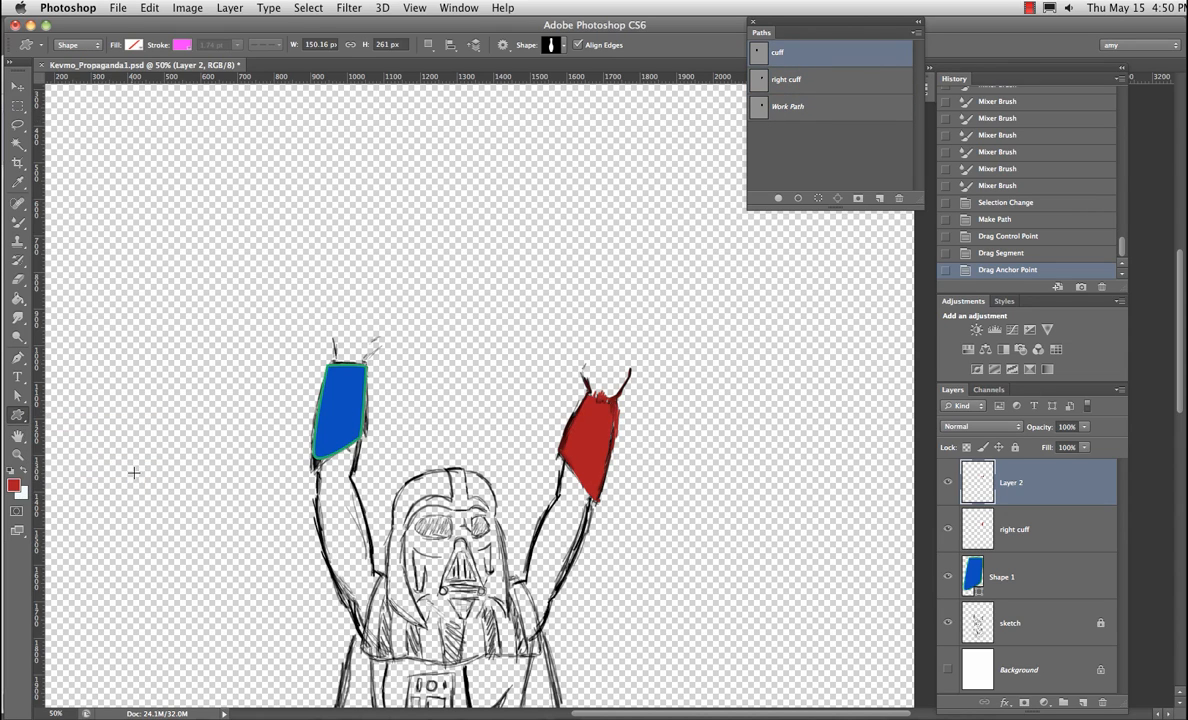
{"action": "left_click", "coordinate": [559, 47]}
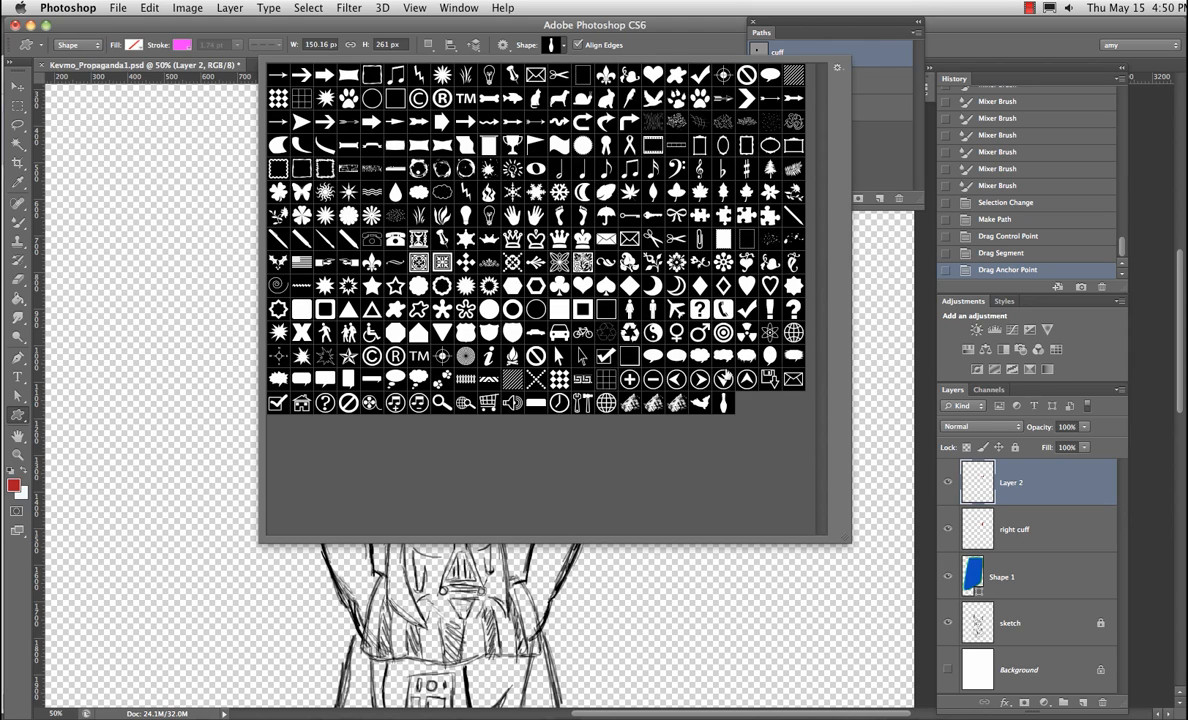
{"action": "left_click_drag", "start_coordinate": [125, 215], "coordinate": [245, 520]}
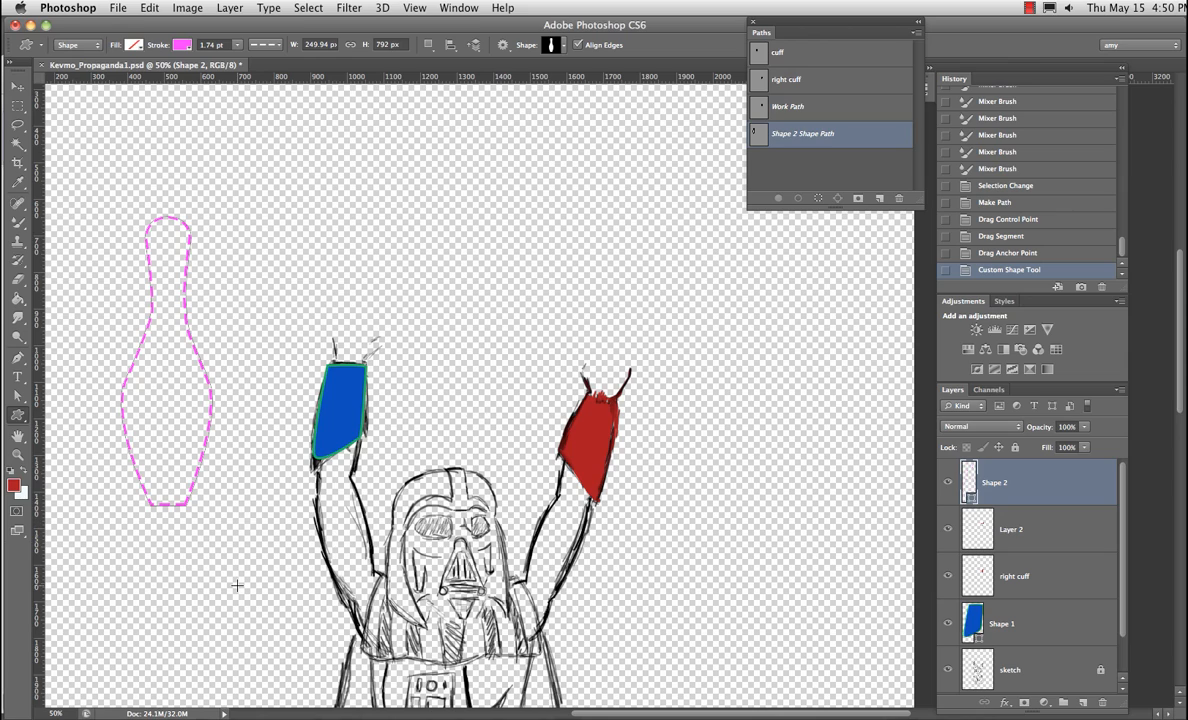
Change the bowling pin's stroke to the dotted line style and switch to the Move tool
{"action": "left_click", "coordinate": [255, 46]}
{"action": "left_click", "coordinate": [243, 129]}
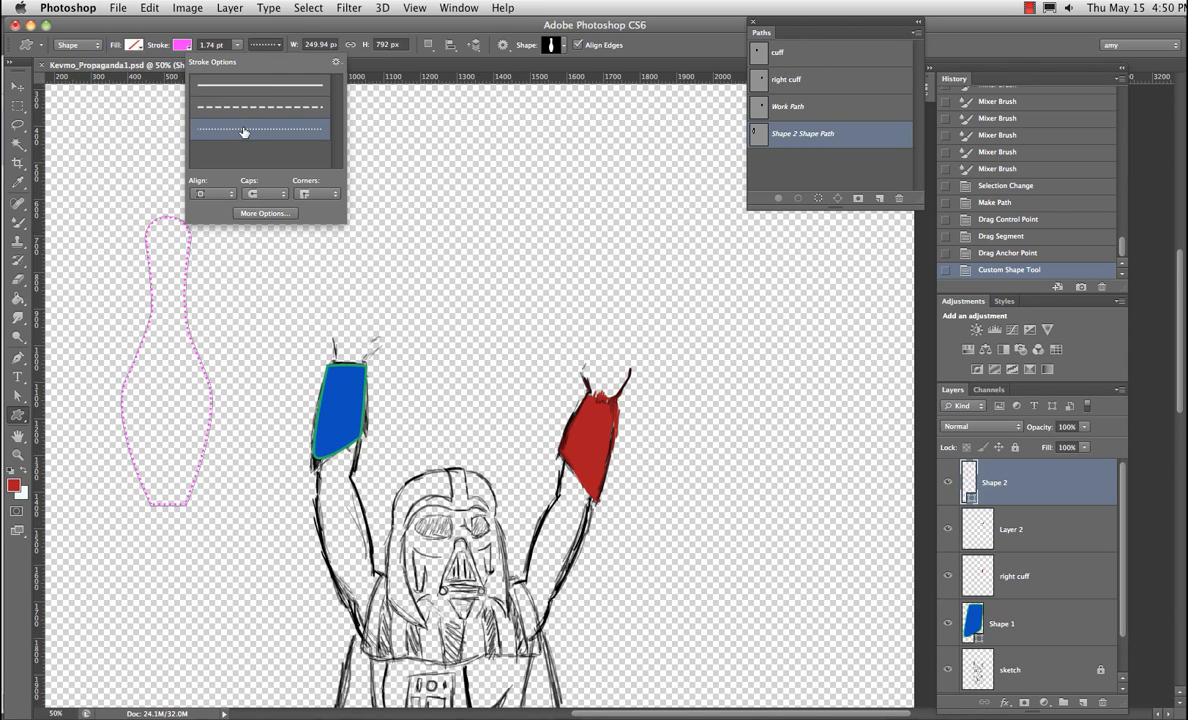
{"action": "left_click", "coordinate": [17, 87]}
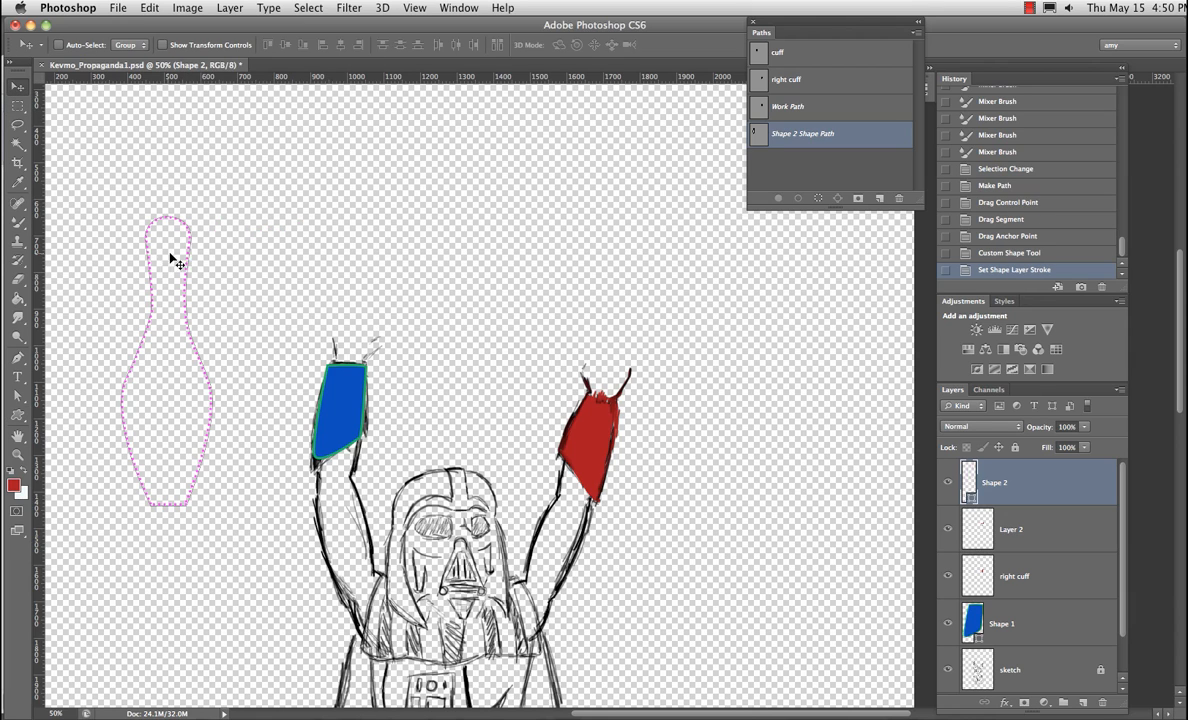